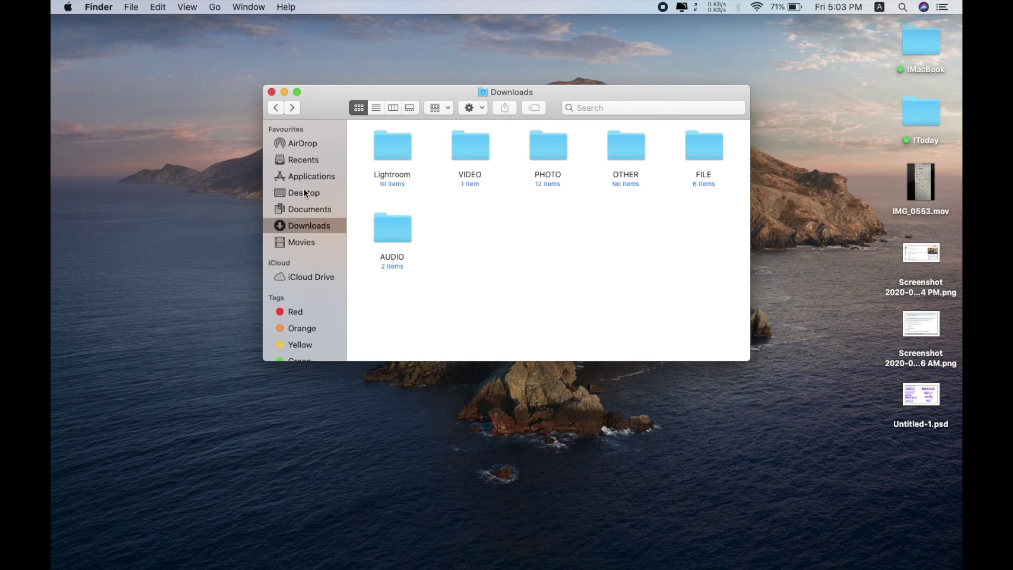
# - Open the Lightroom folder in Downloads and look over the photos it contains
pyautogui.doubleClick(380, 138)
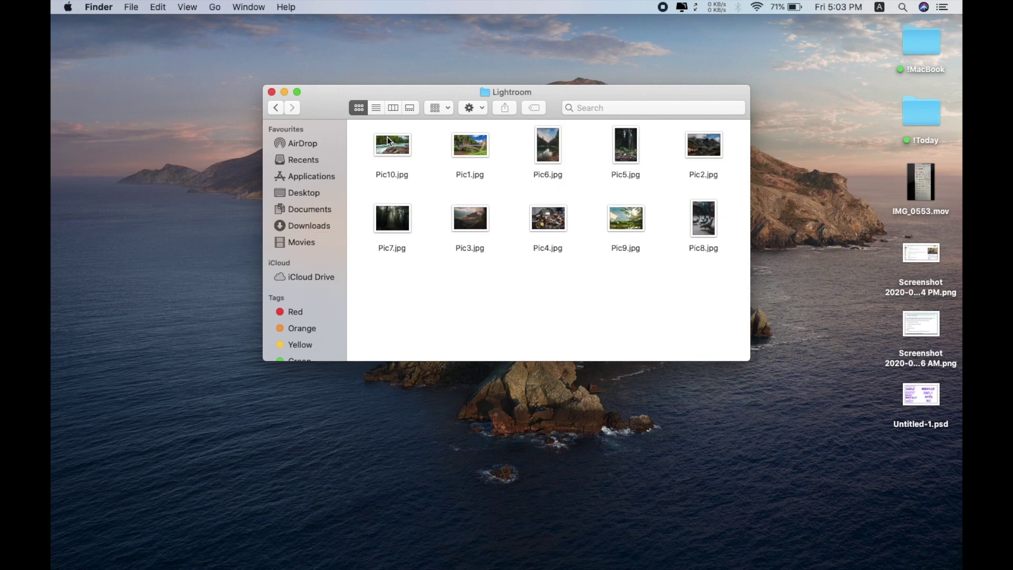
pyautogui.moveTo(350, 144); pyautogui.dragTo(738, 284)
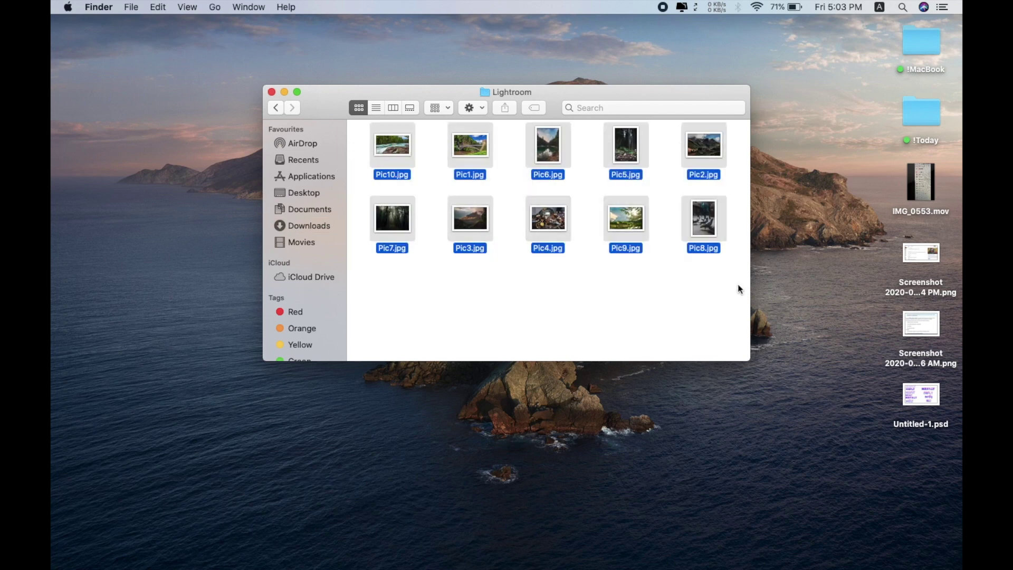
pyautogui.click(275, 108)
pyautogui.doubleClick(394, 156)
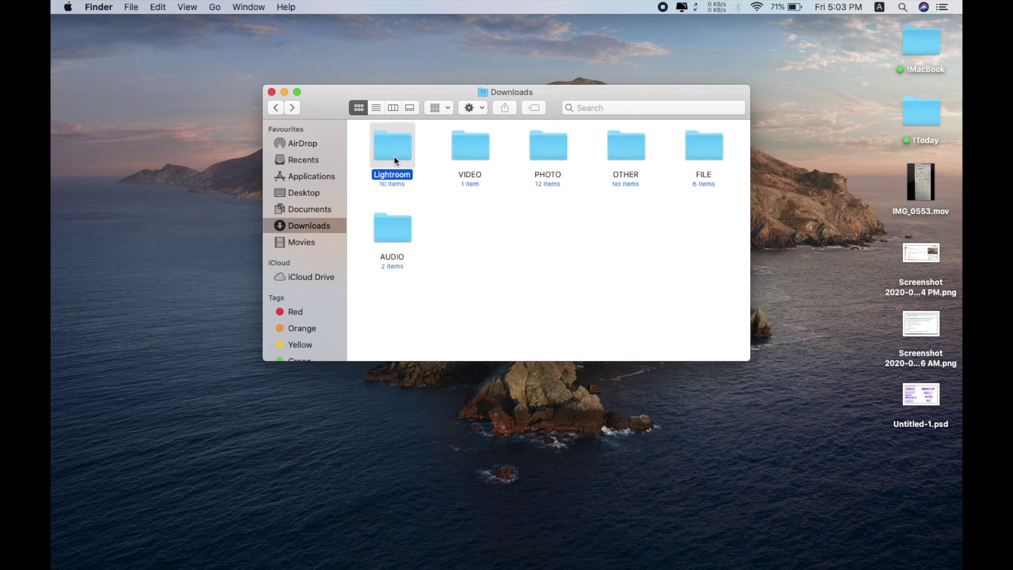
# - View the file information of Pic10.jpg and preview the photos in the Lightroom folder
pyautogui.click(386, 148)
pyautogui.press('space')
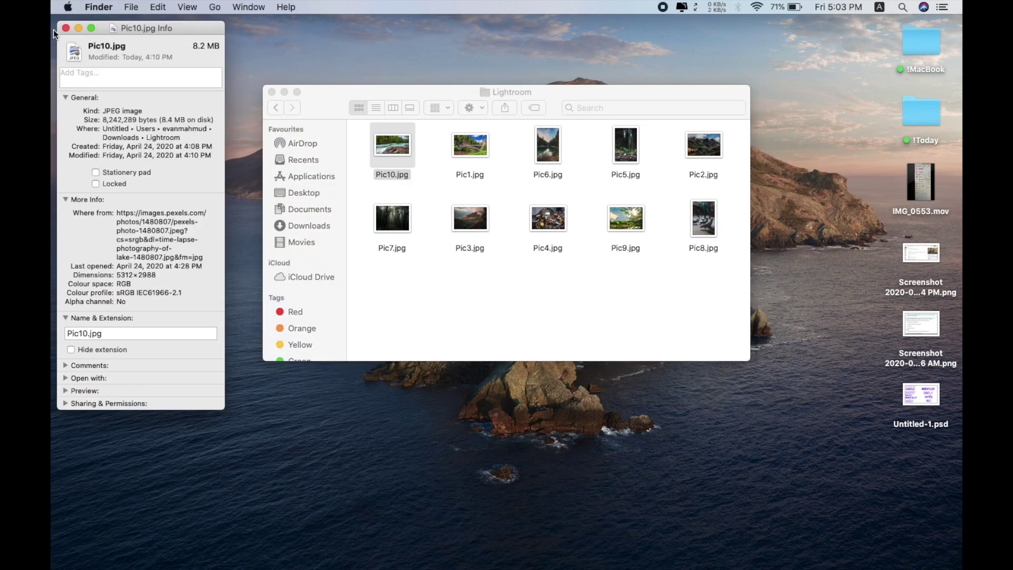
pyautogui.click(54, 29)
pyautogui.press('space')
pyautogui.press('Right')
pyautogui.press('Right')
pyautogui.press('space')
pyautogui.click(379, 131)
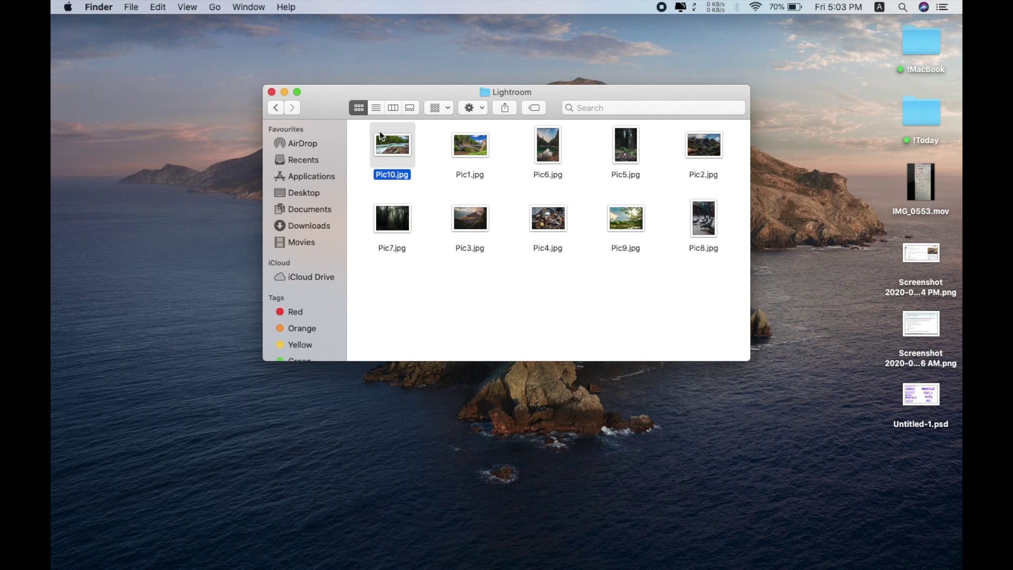
pyautogui.click(449, 166)
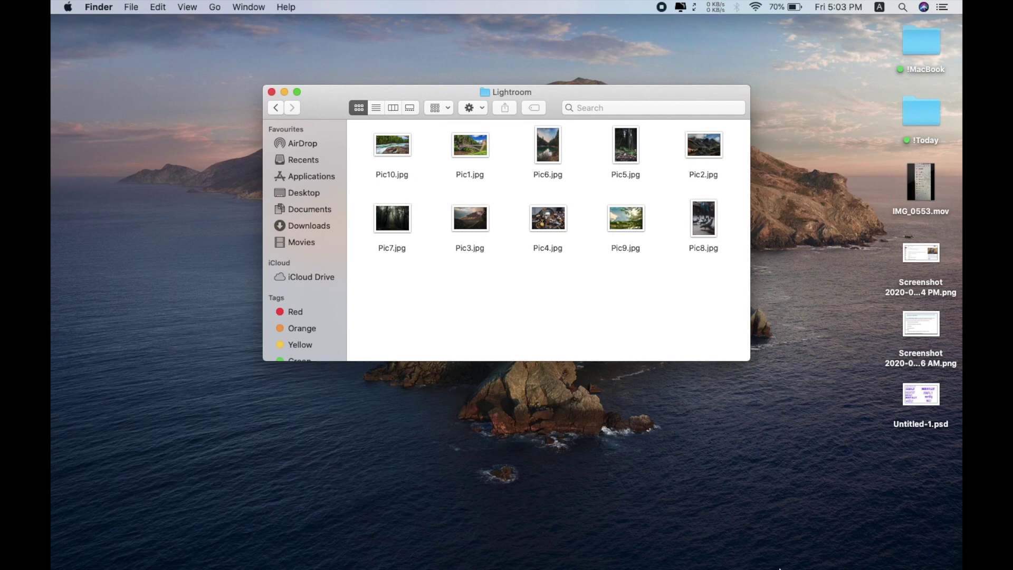
# - Launch Lightroom Classic through a system-wide search and turn off Wi-Fi
pyautogui.press('super+space')
pyautogui.write('lai')
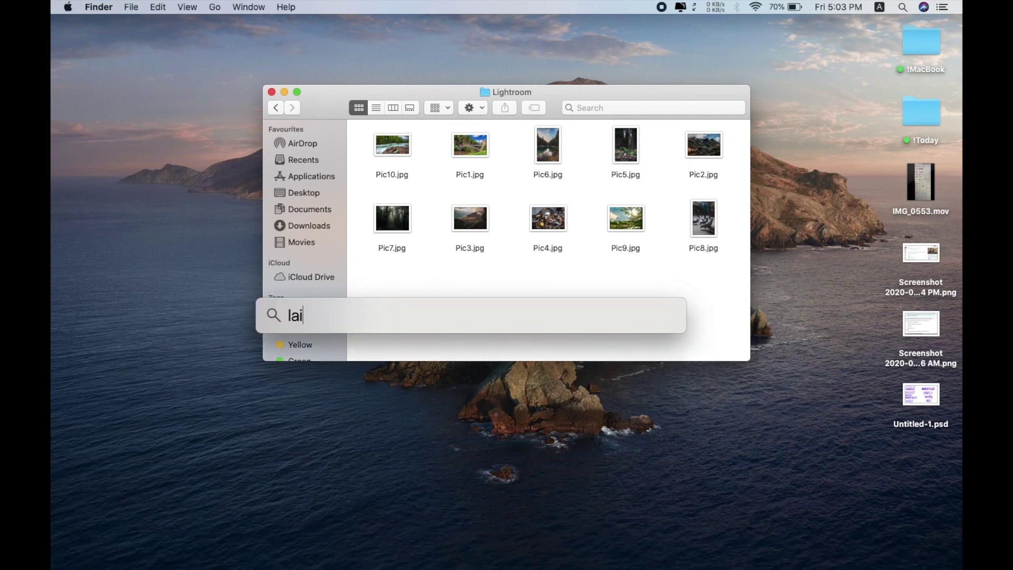
pyautogui.write('g')
pyautogui.press('Return')
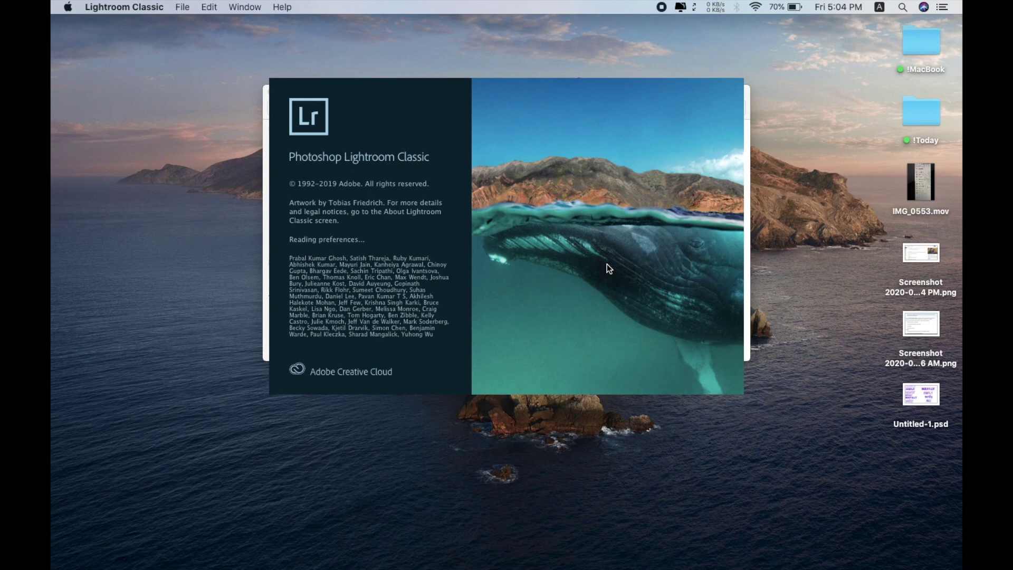
pyautogui.click(756, 7)
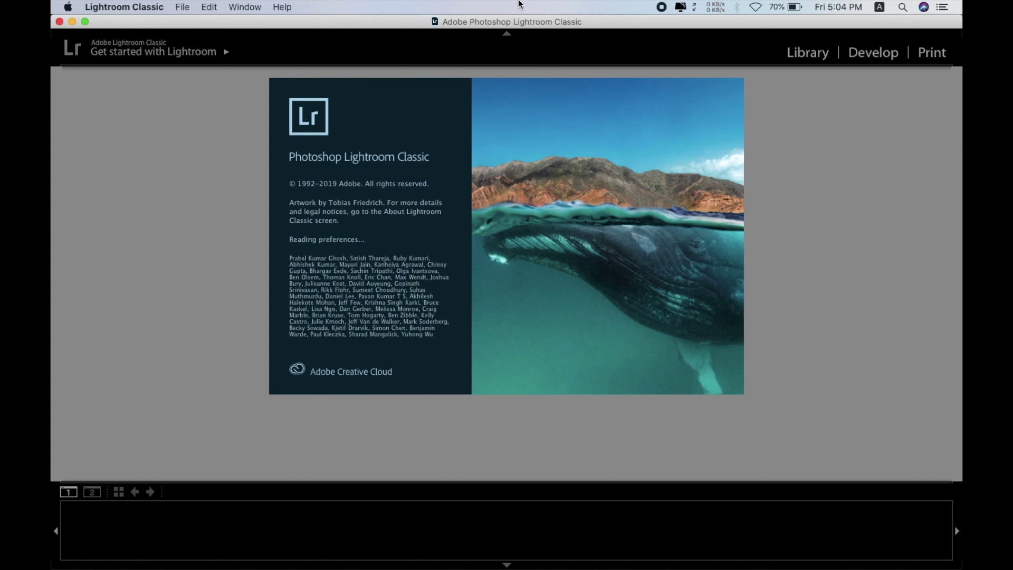
# - Import Pic1.jpg to Pic10.jpg from the Lightroom folder into the catalog with the Add option
pyautogui.moveTo(470, 218); pyautogui.dragTo(639, 422)
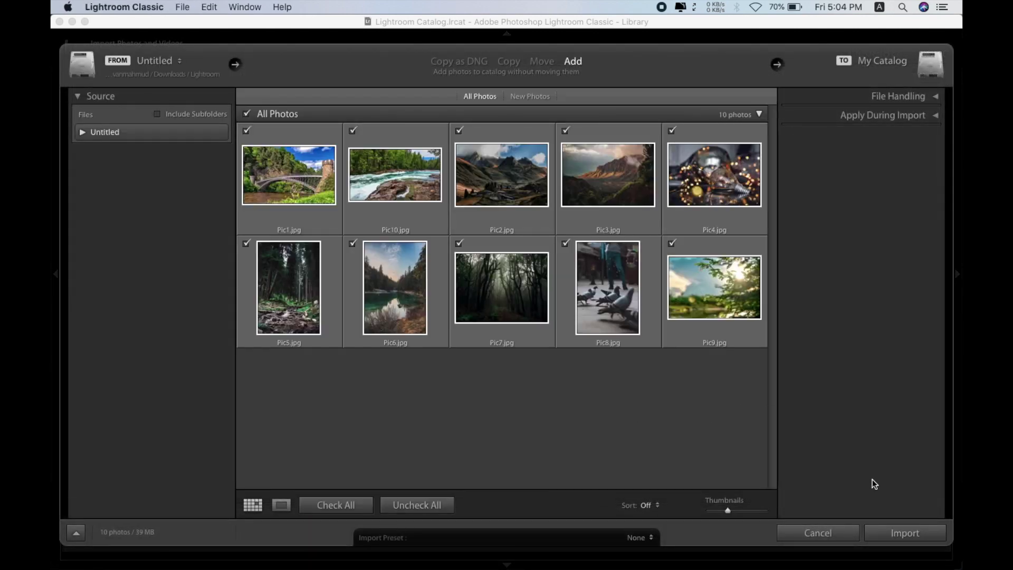
pyautogui.click(904, 533)
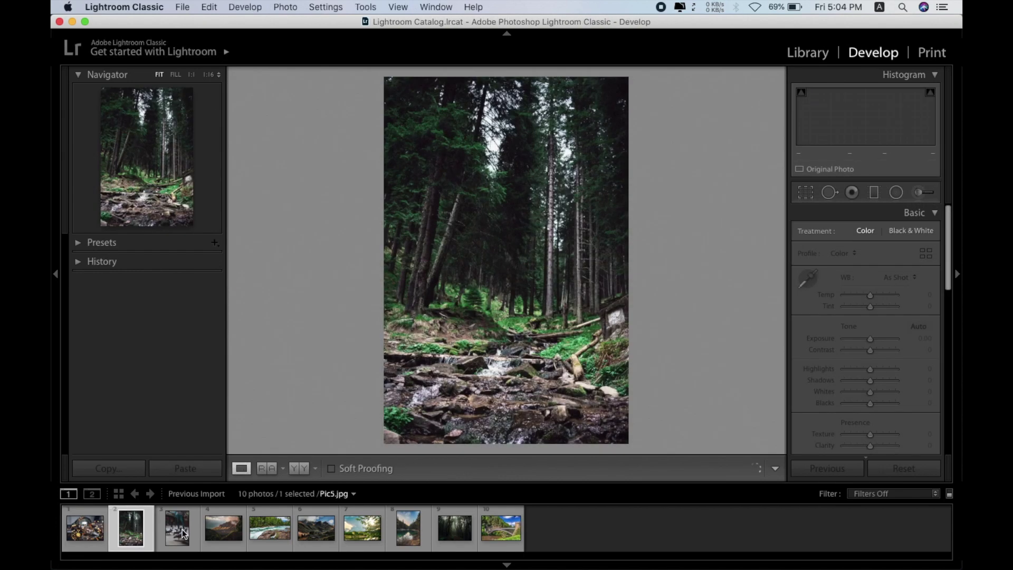
# - Go through the imported photos one by one in Develop to examine how each loads
pyautogui.click(182, 530)
pyautogui.click(210, 531)
pyautogui.click(268, 531)
pyautogui.click(311, 531)
pyautogui.click(362, 531)
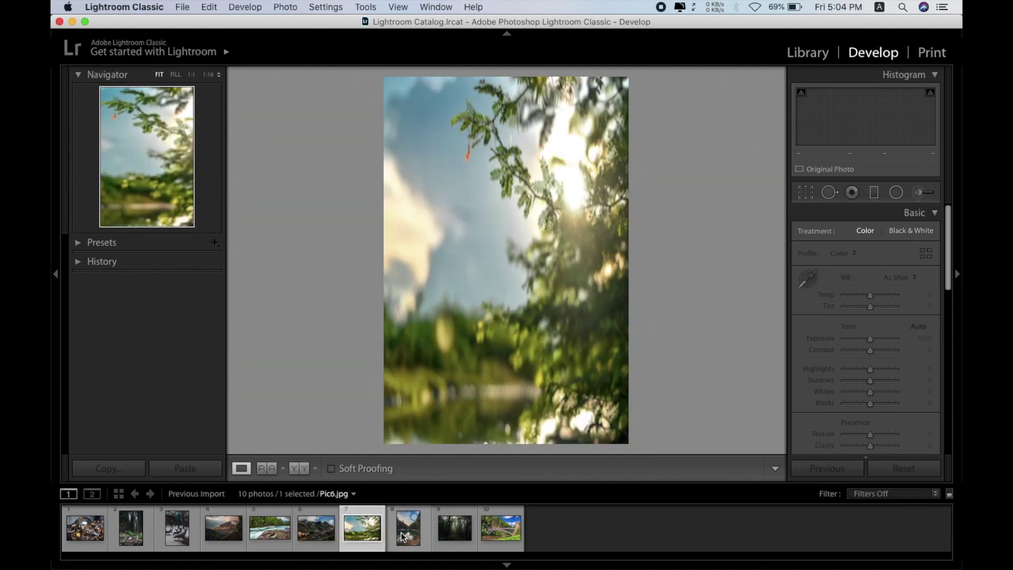
pyautogui.click(403, 536)
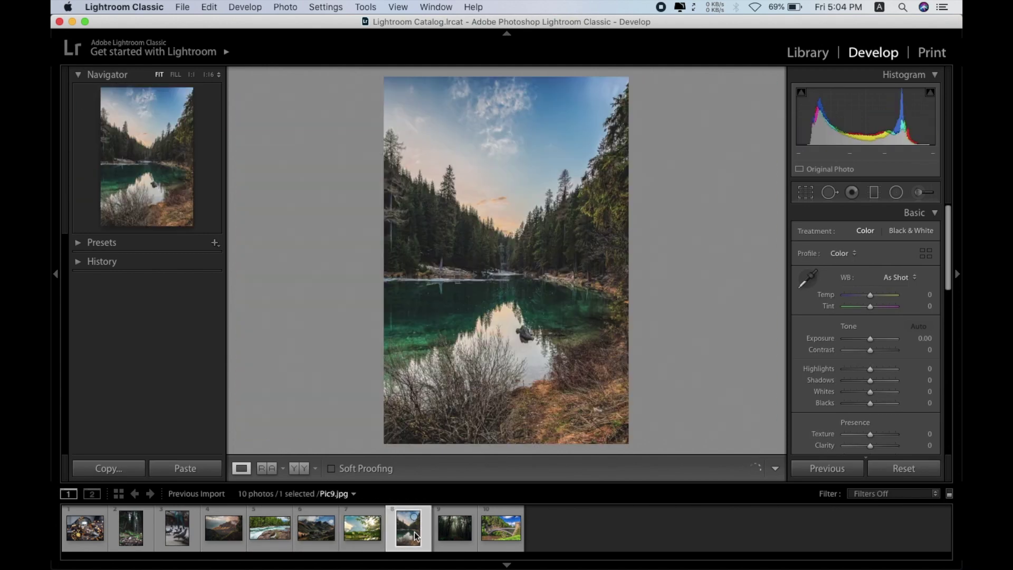
pyautogui.click(436, 534)
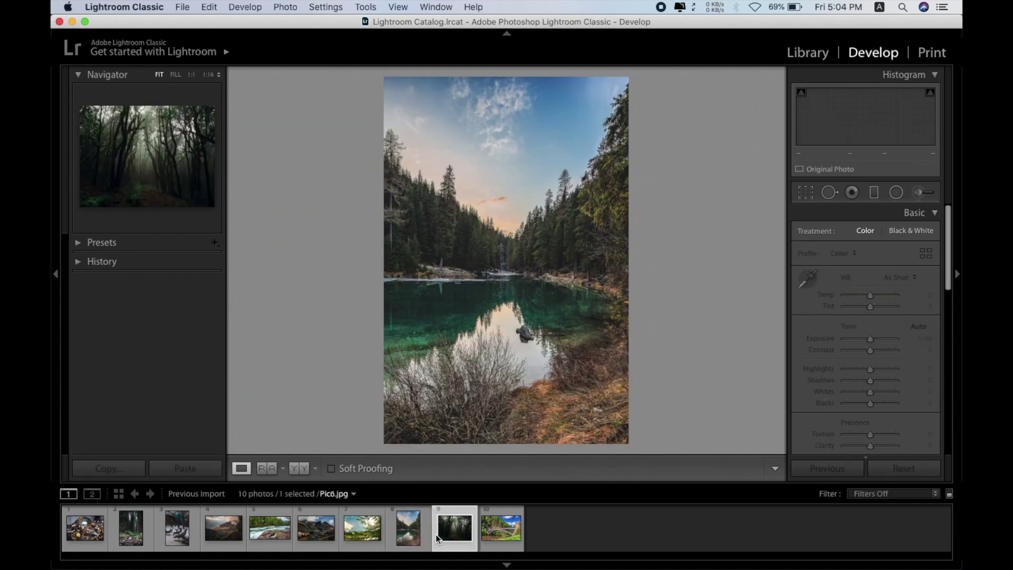
pyautogui.click(492, 533)
pyautogui.click(455, 530)
pyautogui.click(409, 530)
pyautogui.click(456, 531)
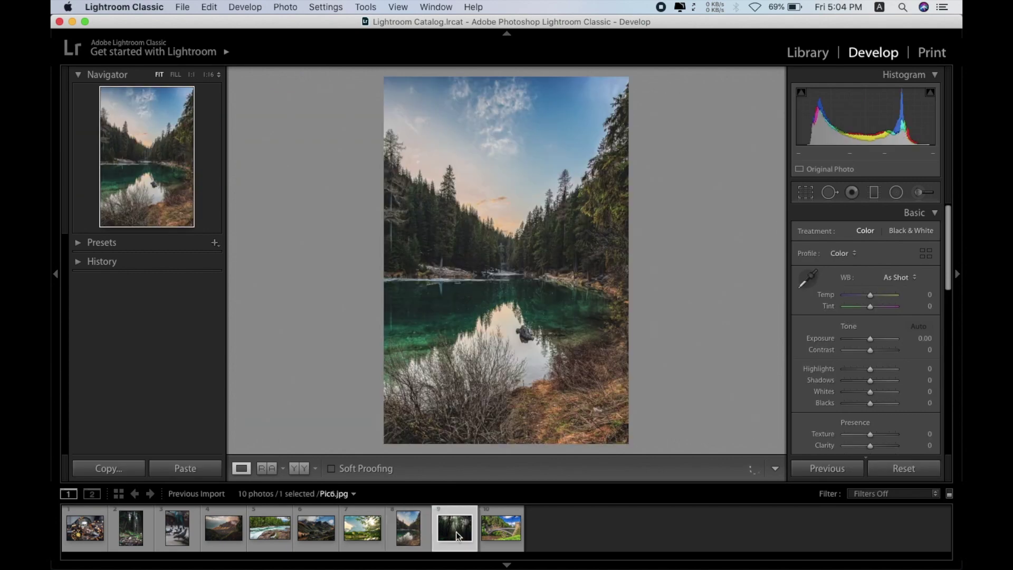
pyautogui.click(495, 532)
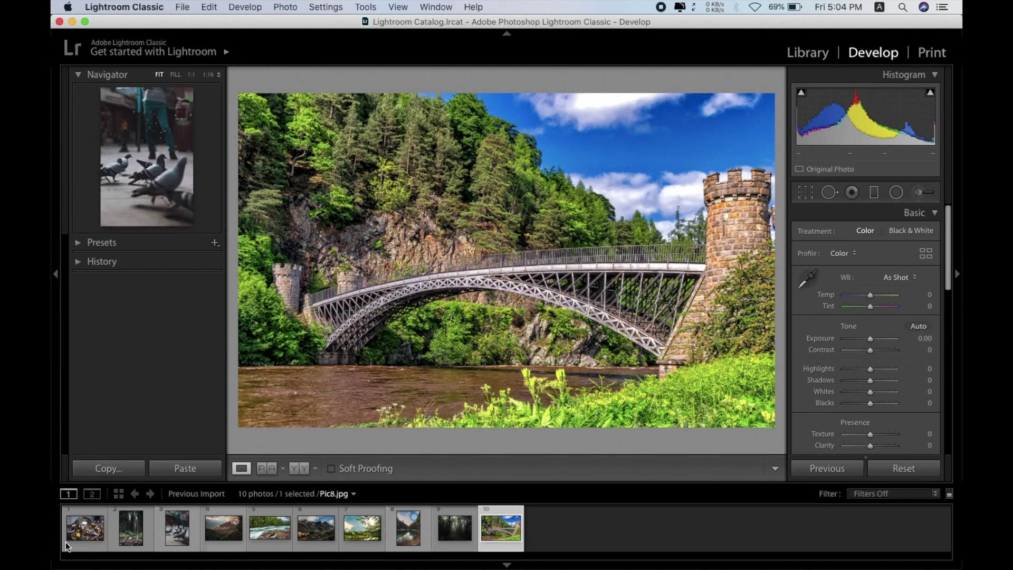
pyautogui.click(79, 541)
pyautogui.click(129, 538)
pyautogui.click(177, 538)
pyautogui.click(223, 537)
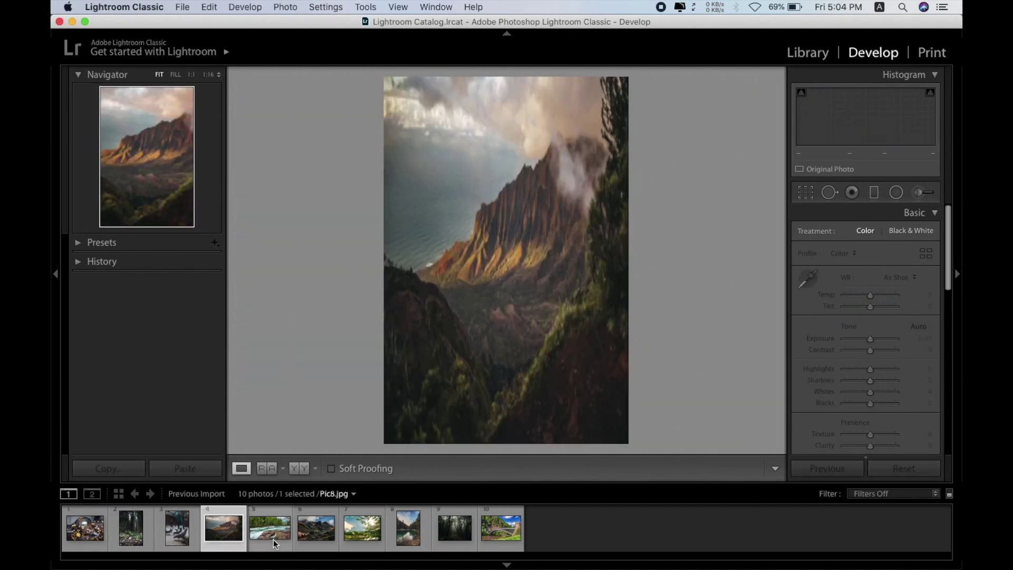
pyautogui.click(270, 533)
# - On Pic4.jpg, set Exposure −0.85, Contrast +41, Highlights +100, Shadows −65, Whites −100, Blacks +100, Texture +30, Clarity −20 and Dehaze −9
pyautogui.click(79, 538)
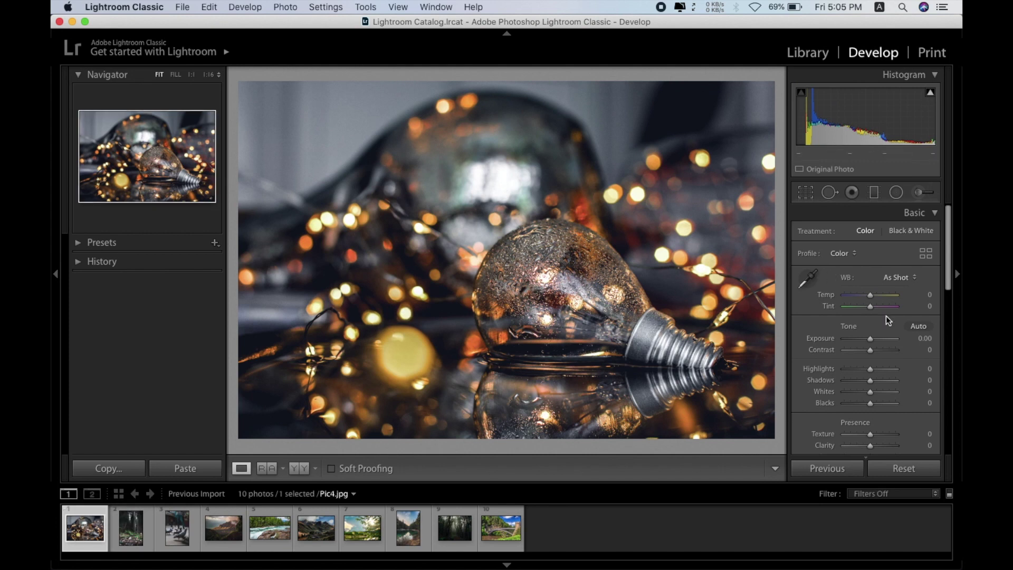
pyautogui.moveTo(870, 339); pyautogui.dragTo(881, 350)
pyautogui.moveTo(871, 369); pyautogui.dragTo(880, 369)
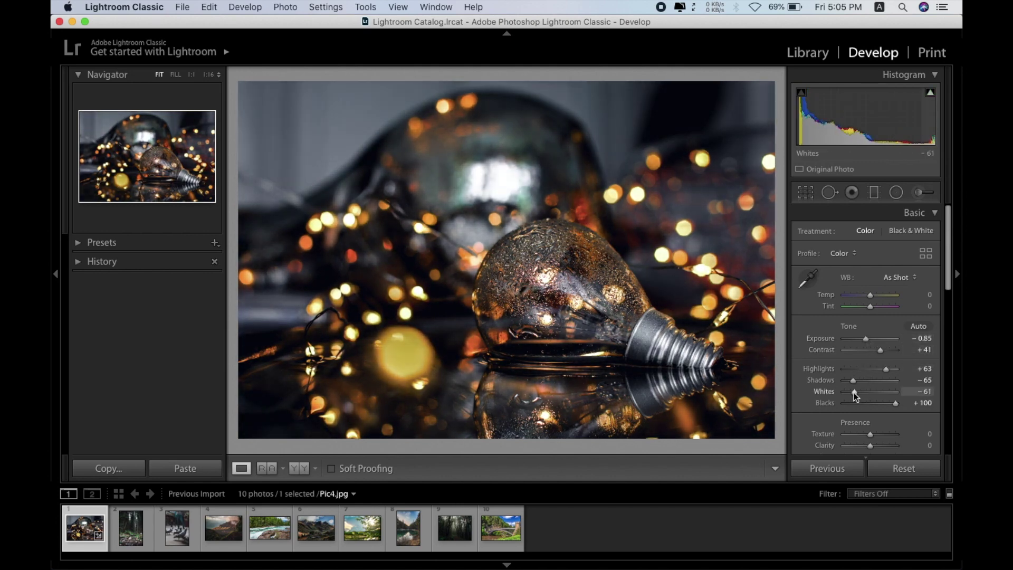
pyautogui.scroll(-10, 858, 297)
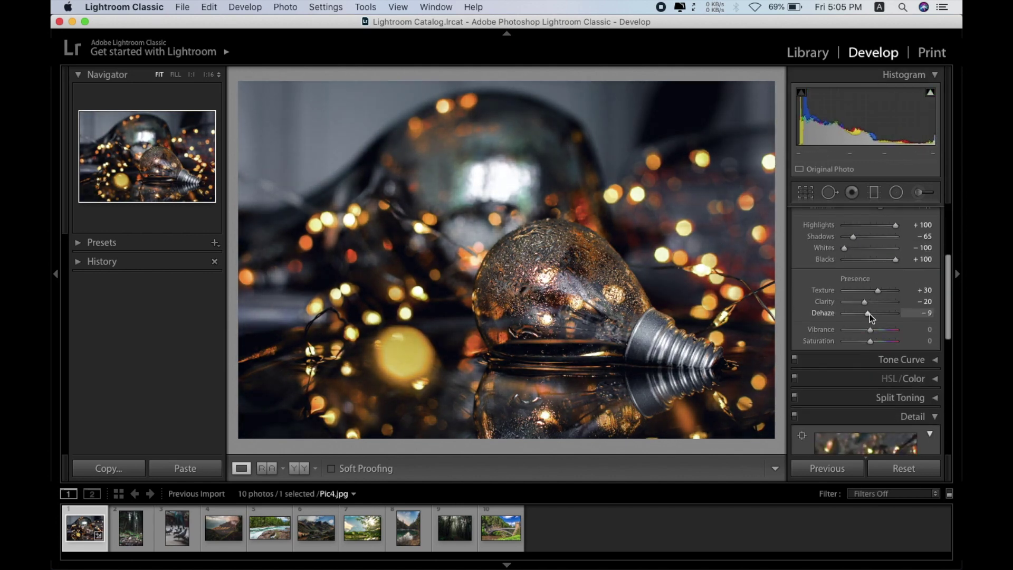
# - Set the tone curve regions of Pic4.jpg to Darks +39 and Shadows −20
pyautogui.scroll(2, 860, 267)
pyautogui.scroll(-3, 841, 287)
pyautogui.moveTo(873, 262); pyautogui.dragTo(887, 263)
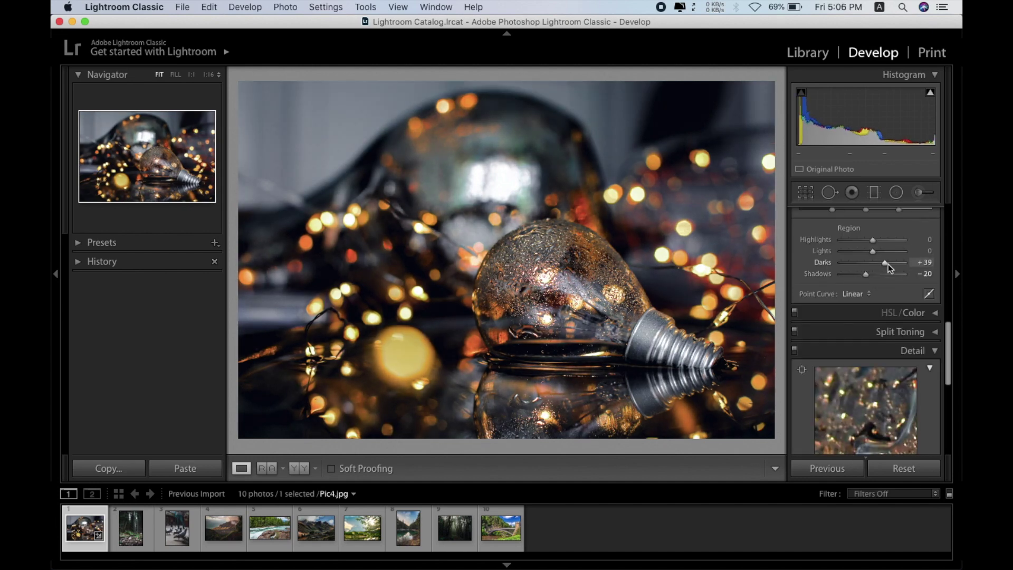
# - Adjust the red, orange, aqua and blue tones of Pic4.jpg with HSL/Color
pyautogui.scroll(-2, 888, 253)
pyautogui.click(935, 256)
pyautogui.moveTo(875, 328)
pyautogui.mouseDown()
pyautogui.moveTo(895, 328)
pyautogui.moveTo(867, 305)
pyautogui.moveTo(877, 317)
pyautogui.mouseUp()
pyautogui.click(827, 274)
pyautogui.moveTo(874, 328); pyautogui.dragTo(891, 305)
pyautogui.click(867, 273)
pyautogui.moveTo(874, 317)
pyautogui.mouseDown()
pyautogui.moveTo(858, 305)
pyautogui.moveTo(880, 317)
pyautogui.mouseUp()
pyautogui.click(879, 273)
pyautogui.moveTo(875, 328); pyautogui.dragTo(867, 353)
# - Apply a detail adjustment of 40 to Pic4.jpg and compare the photo before and after editing
pyautogui.scroll(-4, 879, 331)
pyautogui.moveTo(844, 394); pyautogui.dragTo(860, 394)
pyautogui.click(923, 394)
pyautogui.write('40')
pyautogui.press('Return')
pyautogui.press('y')
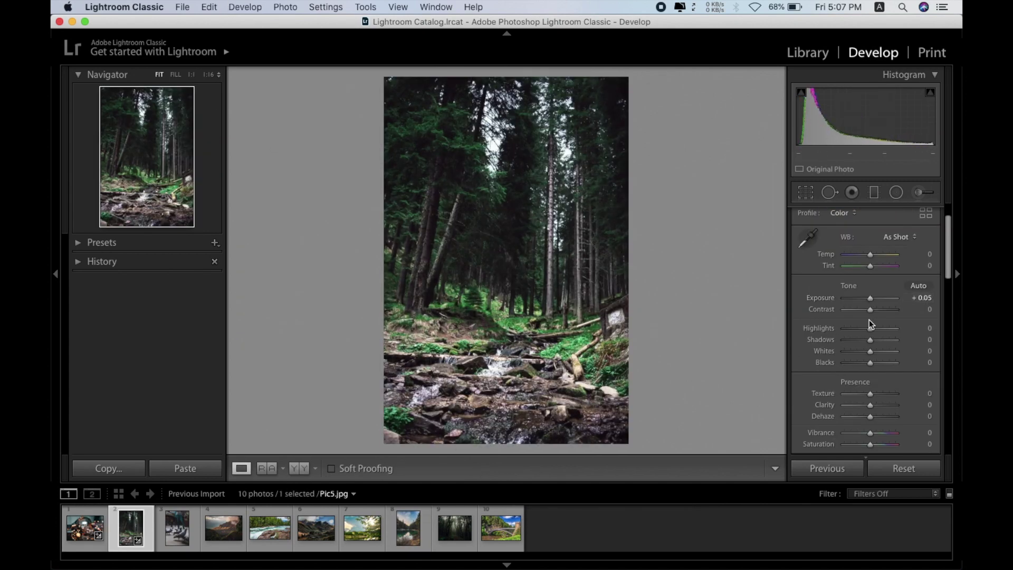
# - Add a graduated filter to the lower part of Pic5.jpg, and set the photo's Exposure to +0.15 and Blacks to +100
pyautogui.click(877, 192)
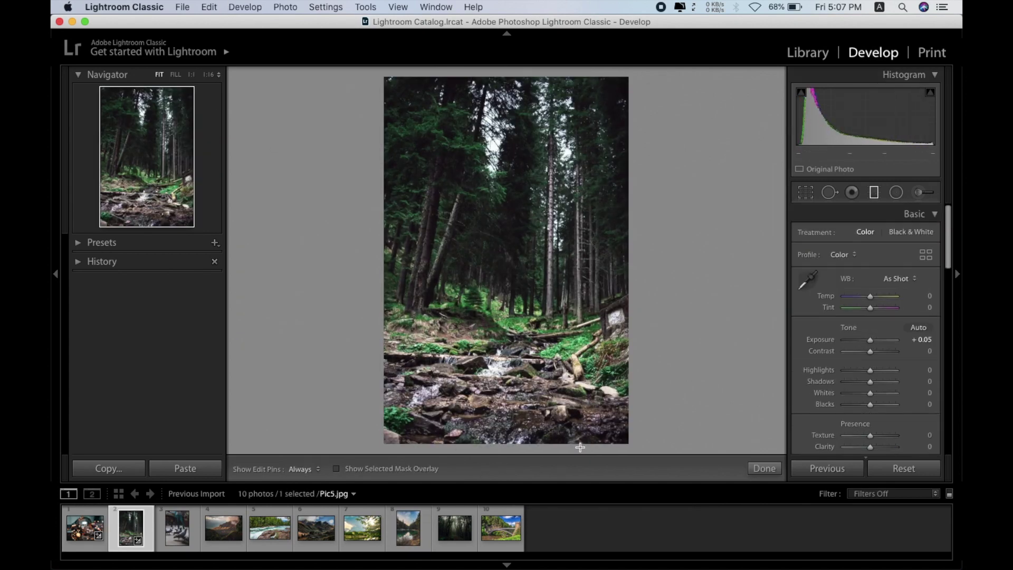
pyautogui.click(807, 191)
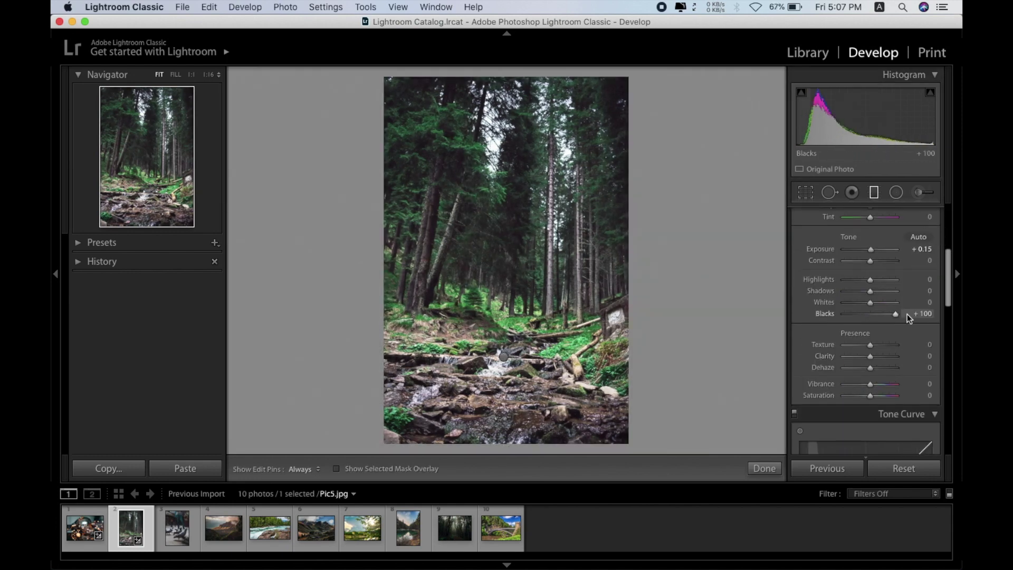
pyautogui.scroll(-8, 874, 325)
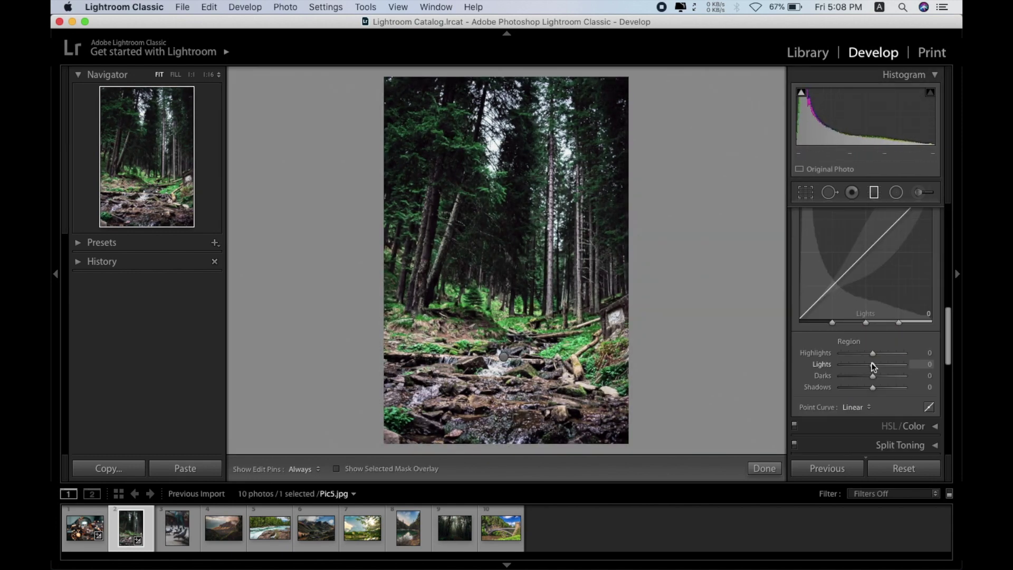
# - Reshape the tone curve of Pic5.jpg by adjusting Darks and Shadows, adding a point in the shadows and lifting the black end
pyautogui.moveTo(870, 376); pyautogui.dragTo(866, 376)
pyautogui.moveTo(870, 387); pyautogui.dragTo(877, 387)
pyautogui.click(929, 406)
pyautogui.scroll(2, 860, 283)
pyautogui.click(832, 296)
pyautogui.moveTo(801, 330); pyautogui.dragTo(813, 316)
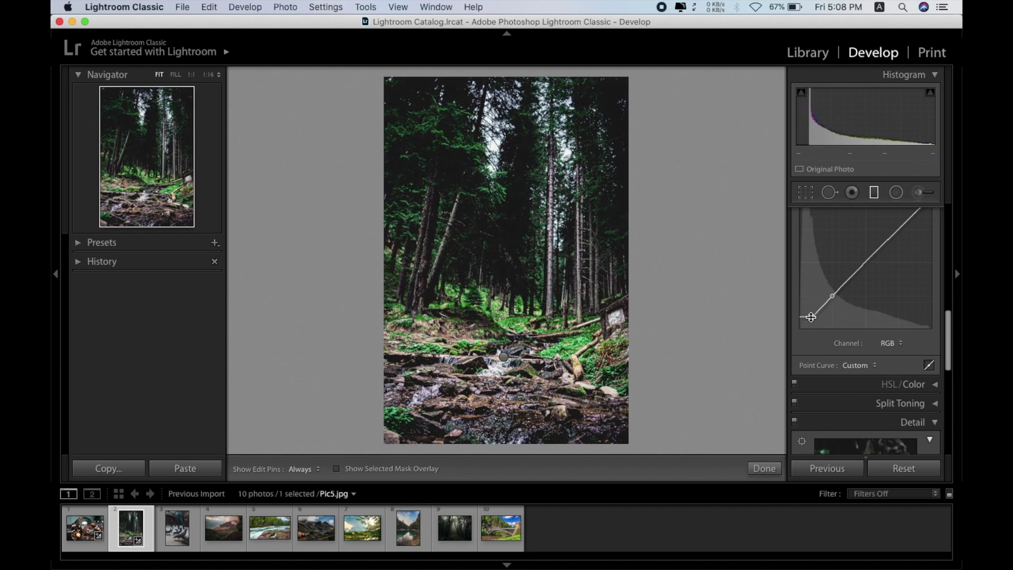
# - Set Green to Hue +69 and Luminance −25 in HSL/Color for Pic5.jpg, and select Aqua
pyautogui.click(903, 384)
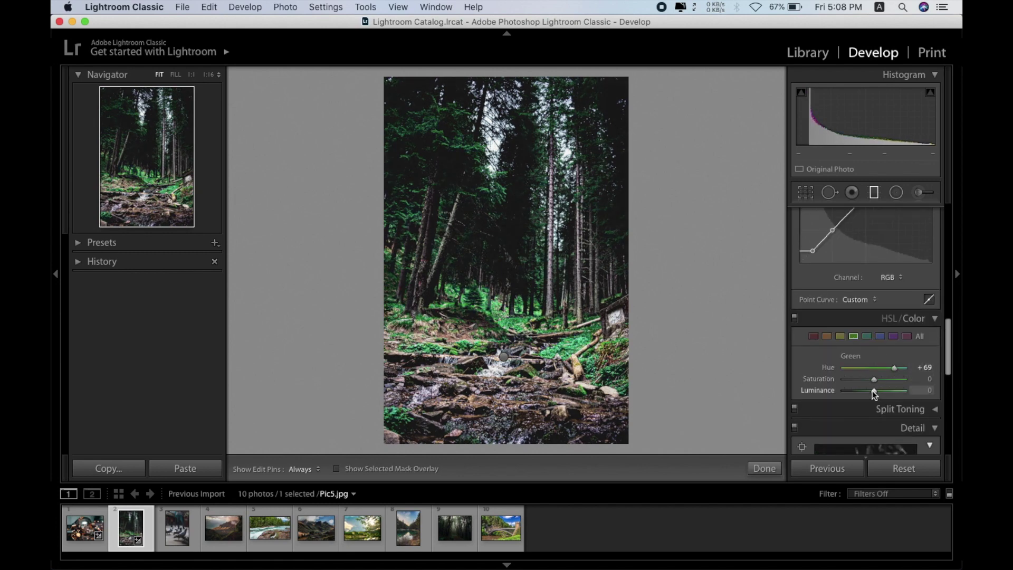
pyautogui.click(867, 336)
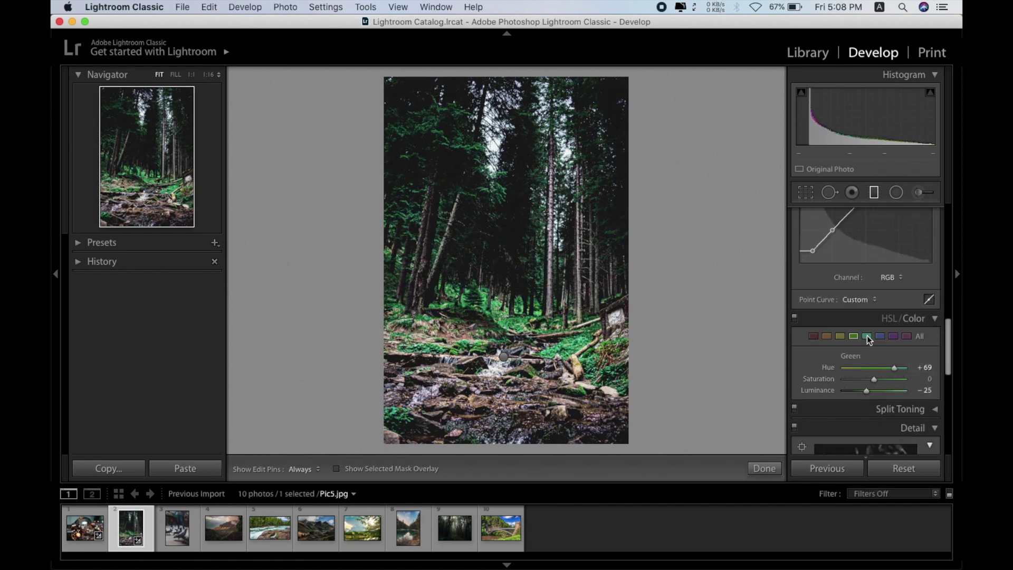
pyautogui.click(928, 319)
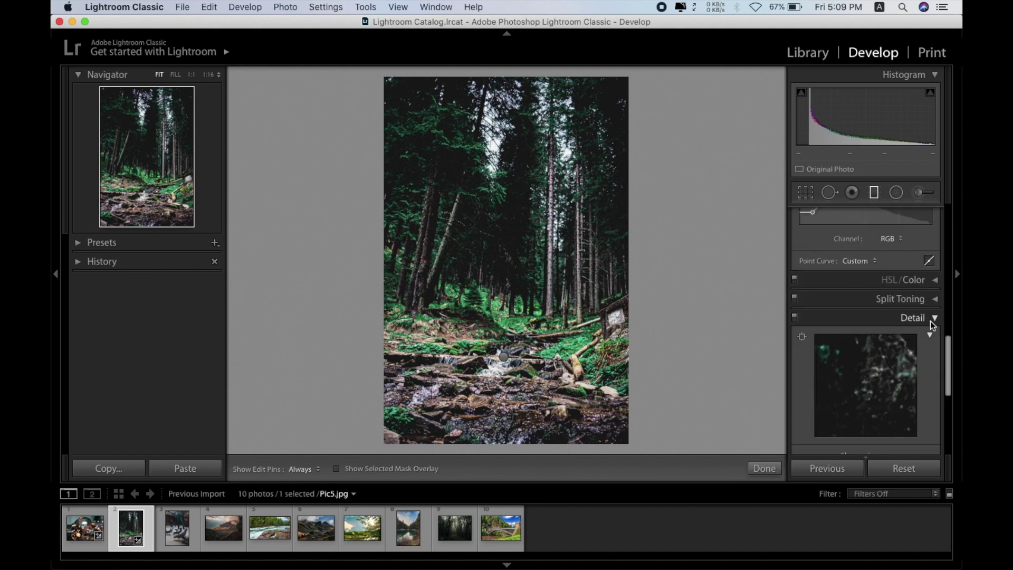
# - Set the noise reduction of Pic5.jpg to Luminance 31 and Color 40
pyautogui.click(930, 320)
pyautogui.click(923, 358)
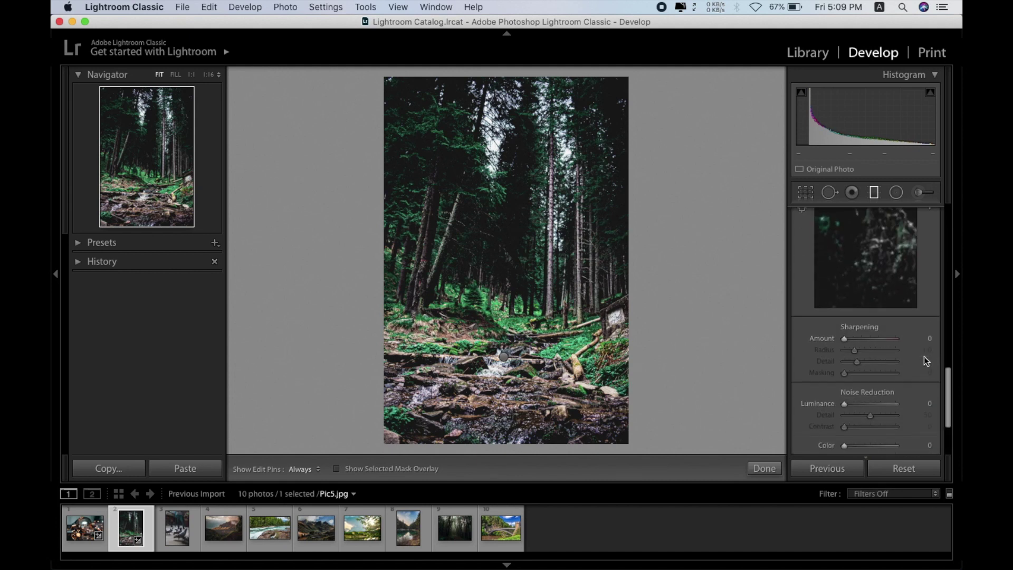
pyautogui.click(860, 401)
pyautogui.scroll(-3, 860, 400)
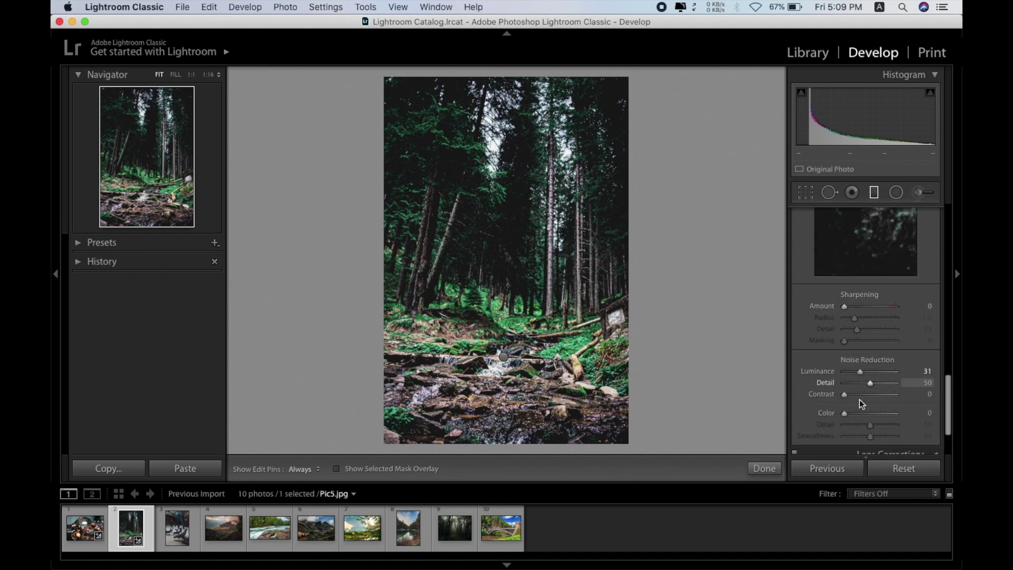
pyautogui.click(865, 385)
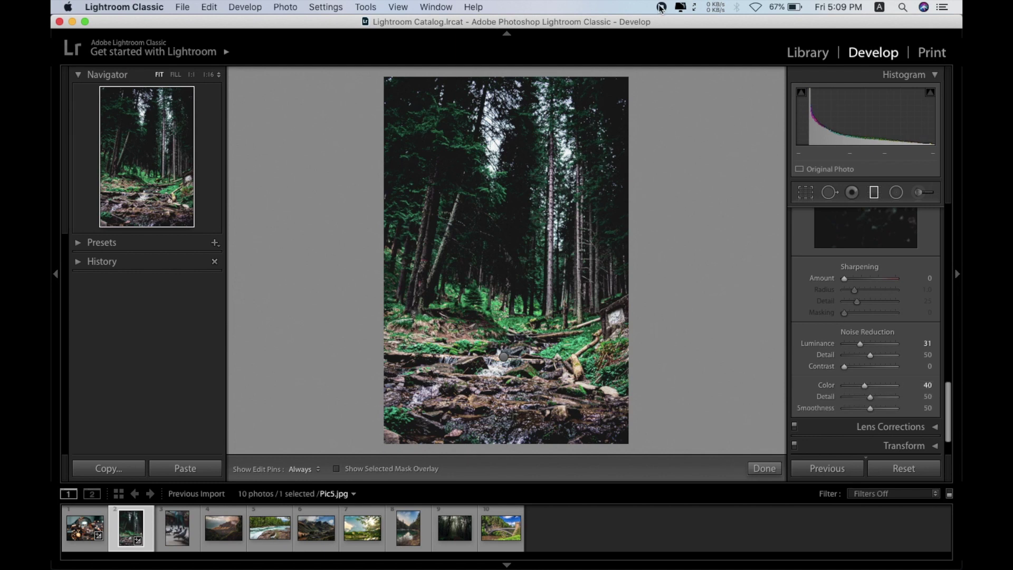
# - Check the system's memory, CPU load, temperature and battery status in CleanMyMac's monitor
pyautogui.click(679, 7)
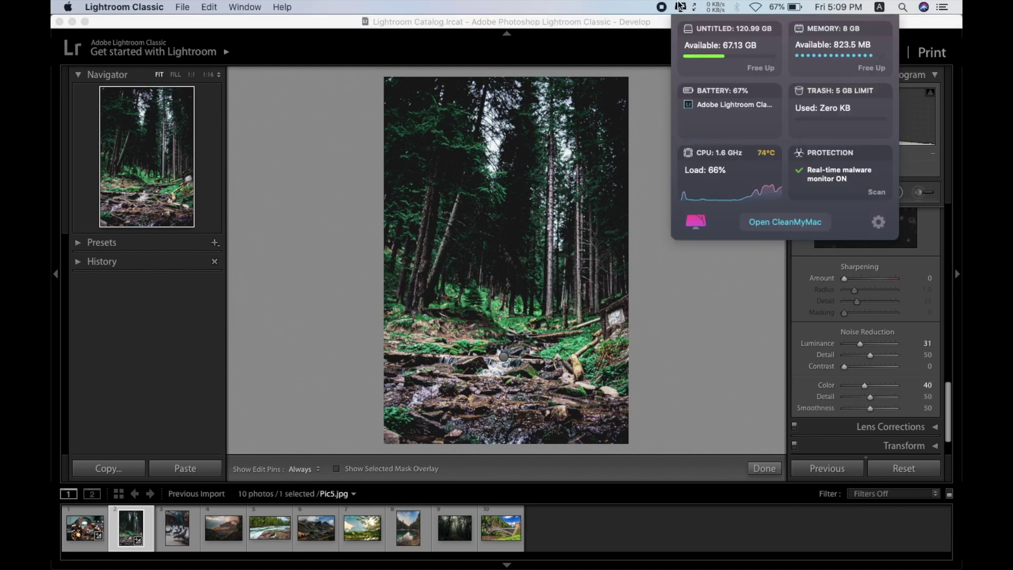
pyautogui.click(533, 4)
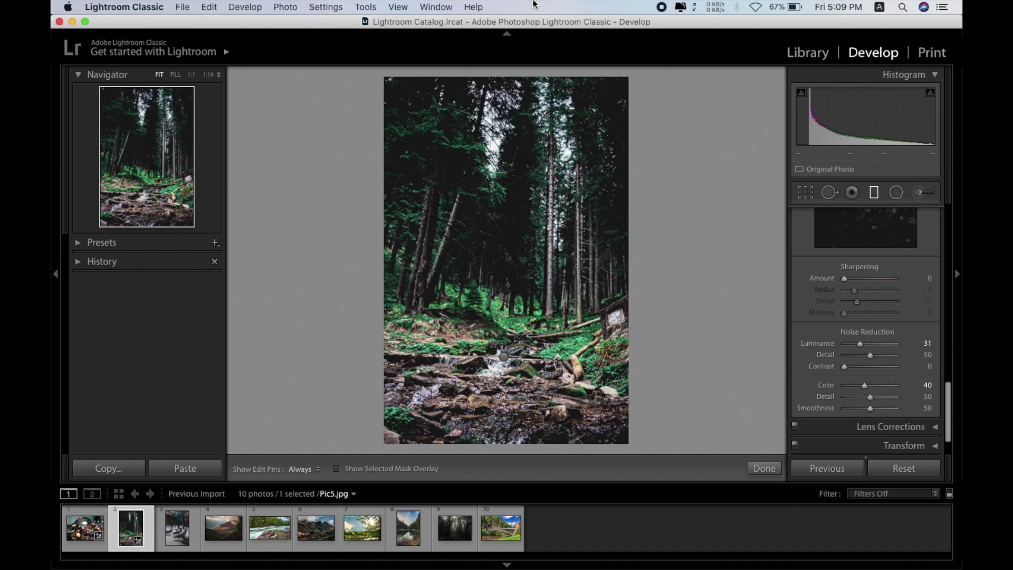
pyautogui.click(796, 4)
pyautogui.click(593, 3)
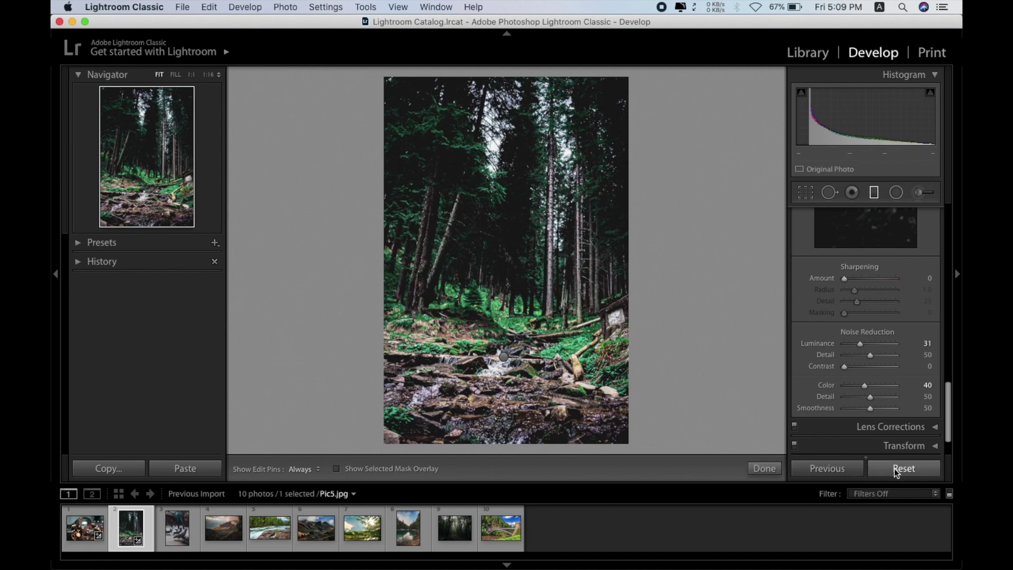
# - Close the graduated filter on Pic5.jpg and compare the photo before and after side by side
pyautogui.click(764, 468)
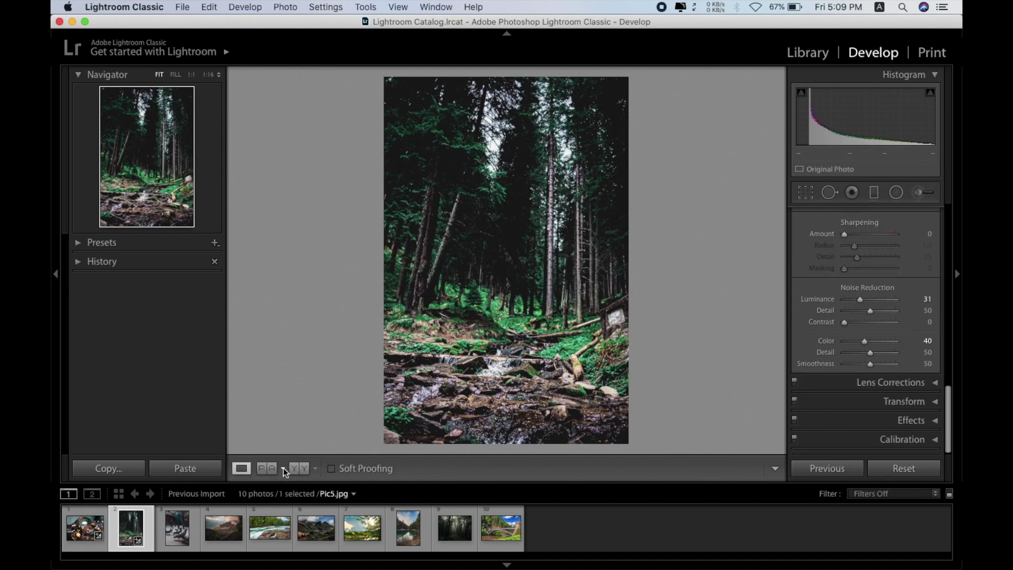
pyautogui.click(299, 470)
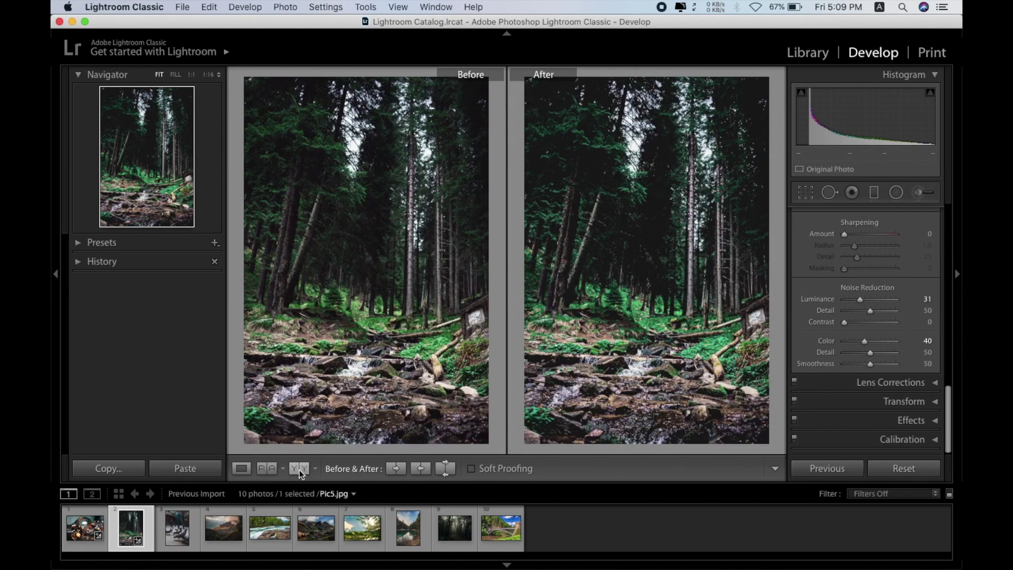
# - Open Pic8.jpg in loupe view and set Exposure +0.30, Contrast +31, Highlights +50, Shadows −81, Whites +34, Blacks +83, Texture +27 and Clarity +41
pyautogui.press('Right')
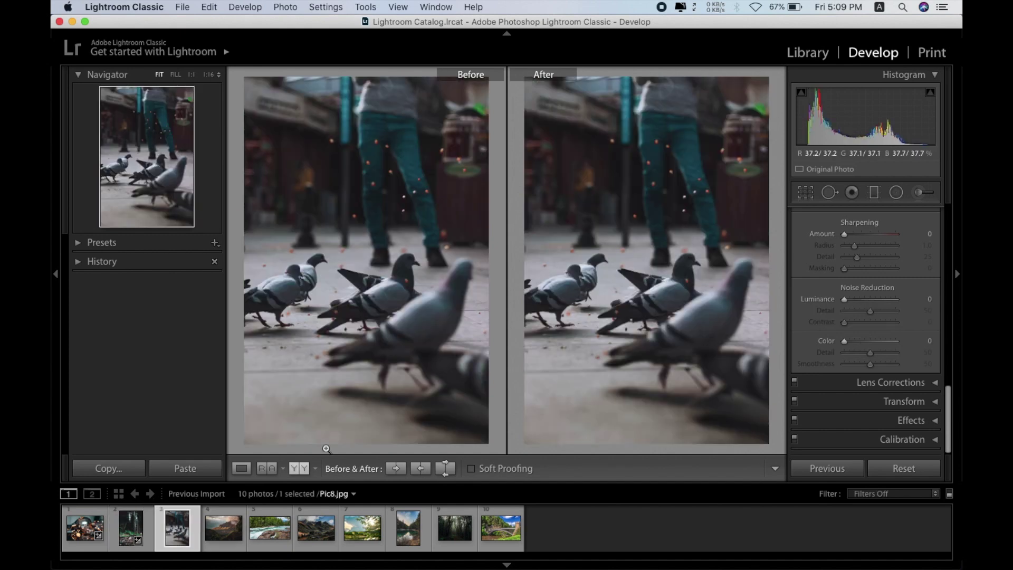
pyautogui.click(251, 471)
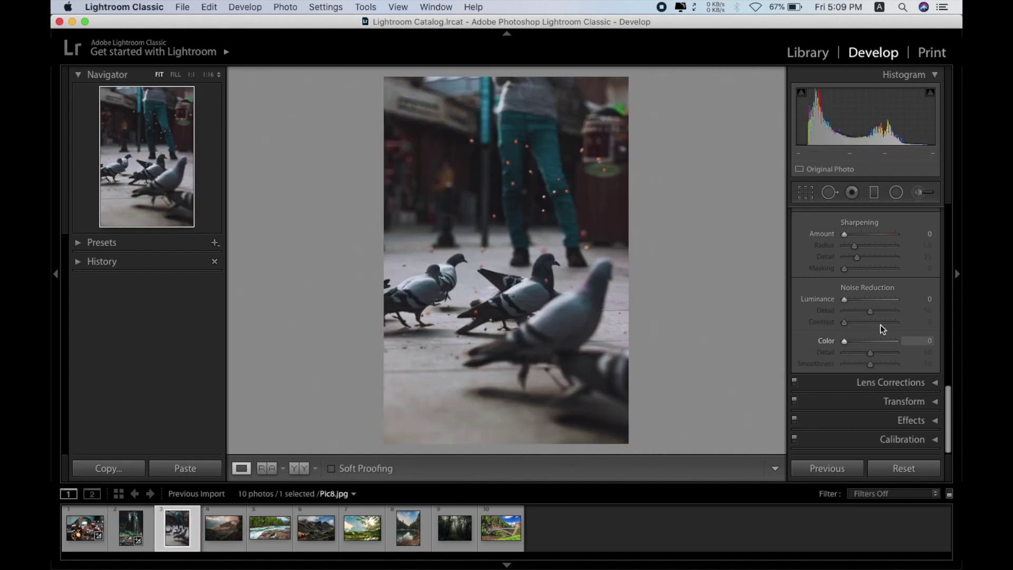
pyautogui.scroll(10, 870, 303)
pyautogui.scroll(-1, 870, 303)
pyautogui.moveTo(871, 293); pyautogui.dragTo(866, 295)
pyautogui.moveTo(870, 339); pyautogui.dragTo(872, 339)
pyautogui.moveTo(871, 350); pyautogui.dragTo(883, 369)
pyautogui.moveTo(871, 381)
pyautogui.mouseDown()
pyautogui.moveTo(857, 383)
pyautogui.moveTo(880, 391)
pyautogui.mouseUp()
pyautogui.moveTo(871, 403); pyautogui.dragTo(880, 377)
pyautogui.scroll(-2, 876, 390)
# - Add a shadow point to the tone curve of Pic8.jpg and move the curve's black end to about 14.5 / 14.9 %
pyautogui.scroll(-5, 871, 342)
pyautogui.click(833, 340)
pyautogui.moveTo(800, 373); pyautogui.dragTo(819, 353)
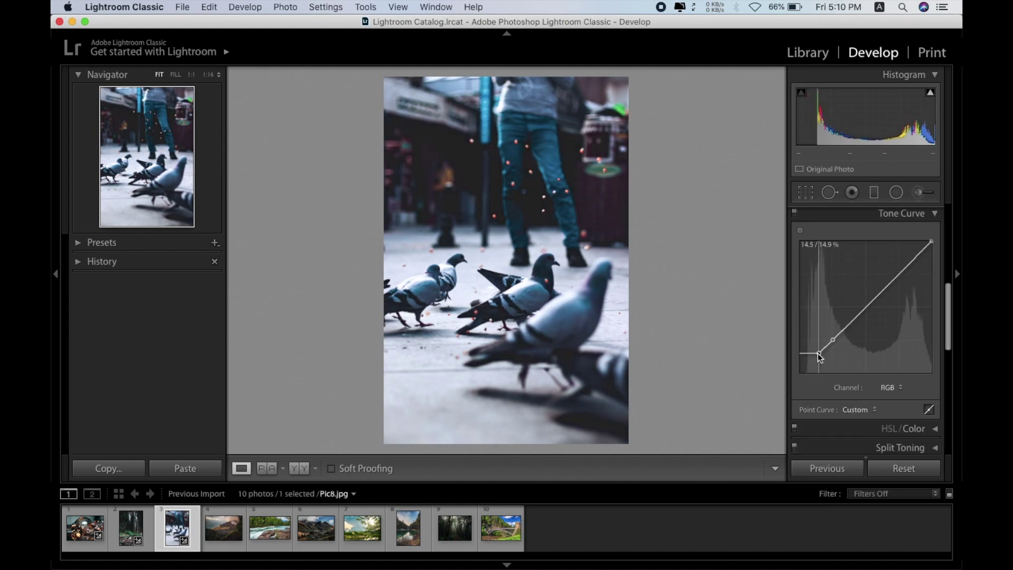
# - Expand HSL/Color for Pic8.jpg, adjust the Blue sliders and select Aqua
pyautogui.click(914, 428)
pyautogui.scroll(-4, 871, 348)
pyautogui.click(880, 262)
pyautogui.moveTo(874, 294); pyautogui.dragTo(880, 306)
pyautogui.moveTo(874, 317); pyautogui.dragTo(873, 295)
pyautogui.click(867, 262)
# - Set the Temp of Pic8.jpg to +7 and compare the photo before and after
pyautogui.scroll(-2, 908, 290)
pyautogui.scroll(10, 864, 369)
pyautogui.scroll(2, 873, 295)
pyautogui.click(305, 467)
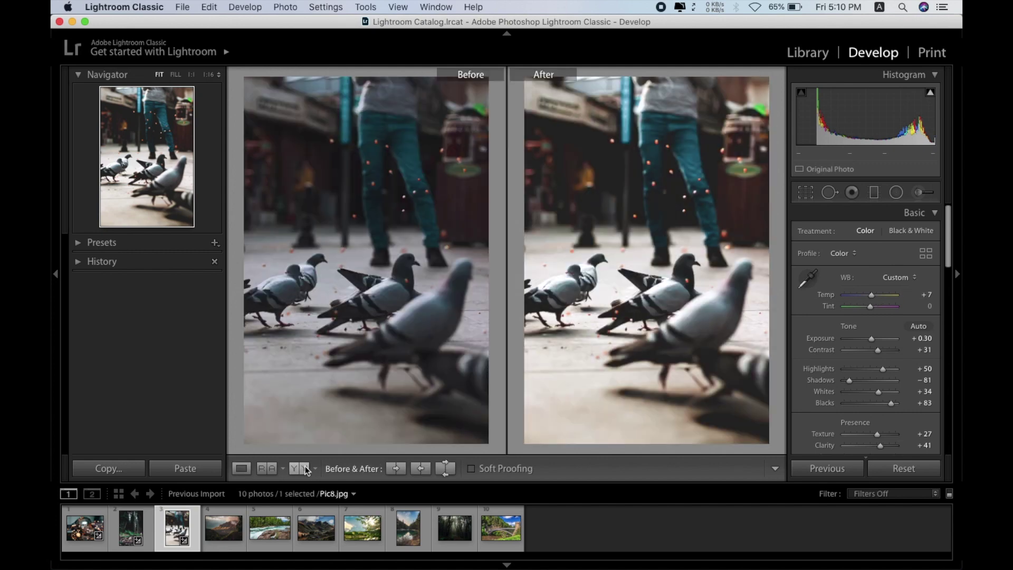
# - Open Pic3.jpg in loupe view and adjust its Exposure, Contrast, Shadows, Whites and Blacks
pyautogui.click(221, 541)
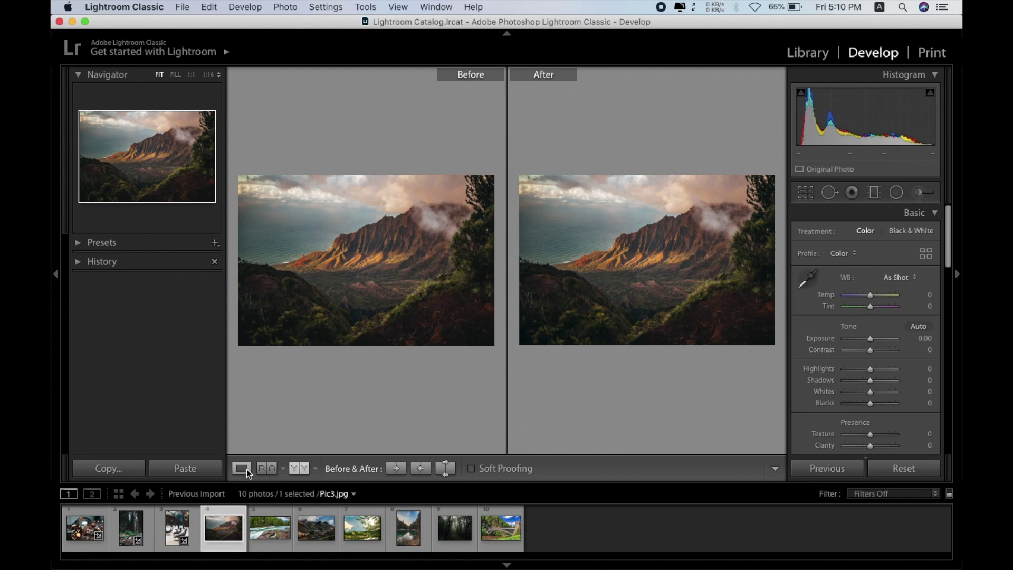
pyautogui.click(242, 468)
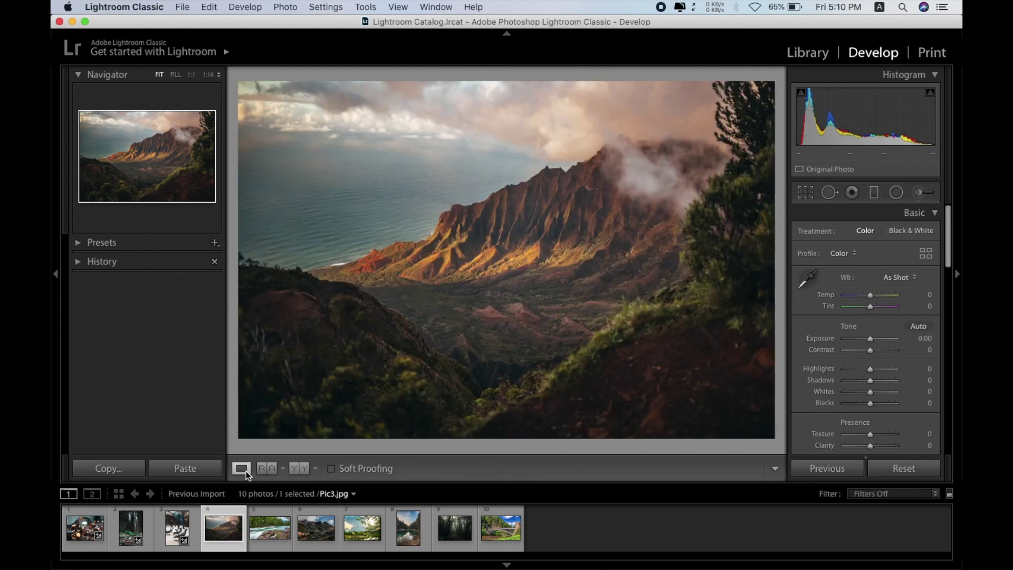
pyautogui.moveTo(871, 340); pyautogui.dragTo(896, 381)
pyautogui.moveTo(870, 404); pyautogui.dragTo(895, 405)
pyautogui.moveTo(870, 392); pyautogui.dragTo(855, 393)
pyautogui.moveTo(877, 350); pyautogui.dragTo(874, 378)
pyautogui.scroll(-3, 872, 359)
pyautogui.moveTo(870, 390); pyautogui.dragTo(876, 390)
# - Reshape the tone curve of Pic3.jpg with points in the shadows, midtones and highlights
pyautogui.scroll(-10, 877, 391)
pyautogui.click(831, 327)
pyautogui.moveTo(865, 294); pyautogui.dragTo(865, 291)
pyautogui.moveTo(898, 261); pyautogui.dragTo(899, 263)
# - Adjust Green for Pic3.jpg in HSL/Color, and set Yellow to Hue −1 and Luminance −3 with reduced Saturation
pyautogui.scroll(-5, 830, 325)
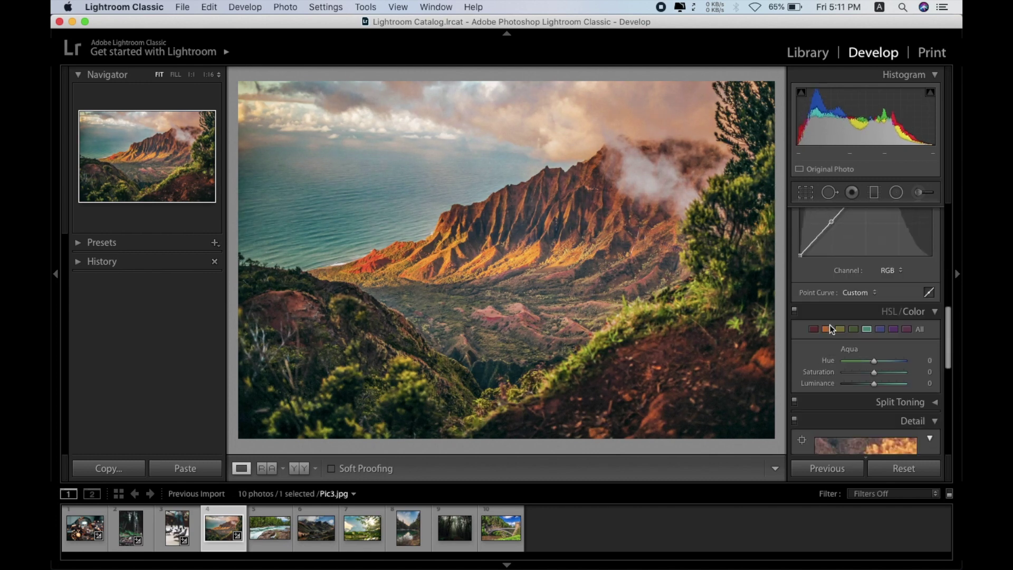
pyautogui.click(853, 327)
pyautogui.moveTo(874, 342); pyautogui.dragTo(873, 366)
pyautogui.click(840, 311)
pyautogui.moveTo(874, 343)
pyautogui.mouseDown()
pyautogui.moveTo(860, 343)
pyautogui.moveTo(874, 343)
pyautogui.mouseUp()
pyautogui.moveTo(874, 354); pyautogui.dragTo(855, 356)
# - Set the noise reduction of Pic3.jpg to Luminance 27 and Color 22
pyautogui.scroll(-6, 856, 362)
pyautogui.moveTo(844, 410); pyautogui.dragTo(857, 410)
pyautogui.scroll(-1, 857, 410)
pyautogui.click(854, 412)
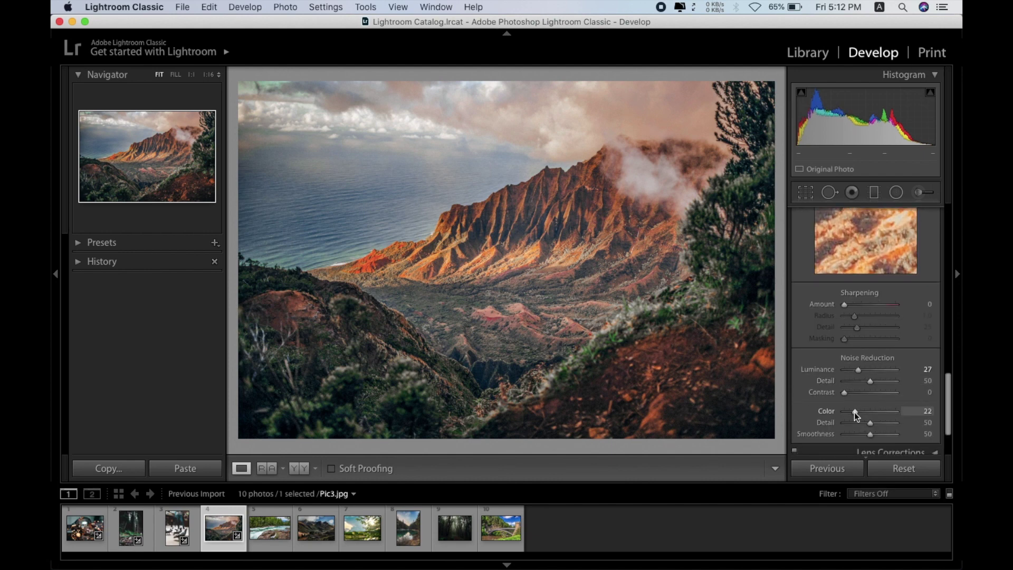
# - Compare Pic3.jpg before and after, and set its Yellow Saturation to +41
pyautogui.click(303, 469)
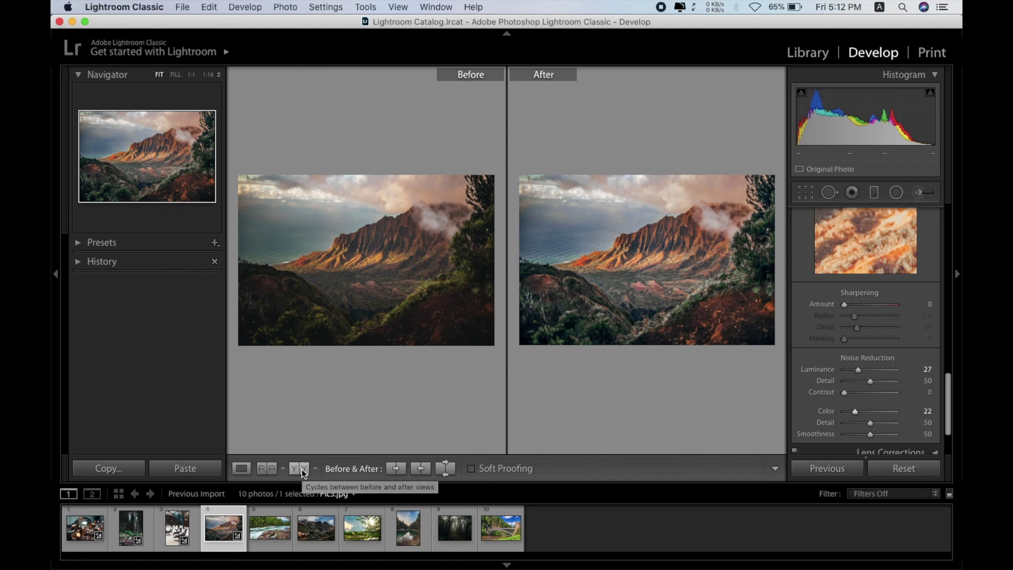
pyautogui.scroll(2, 857, 296)
pyautogui.scroll(6, 858, 297)
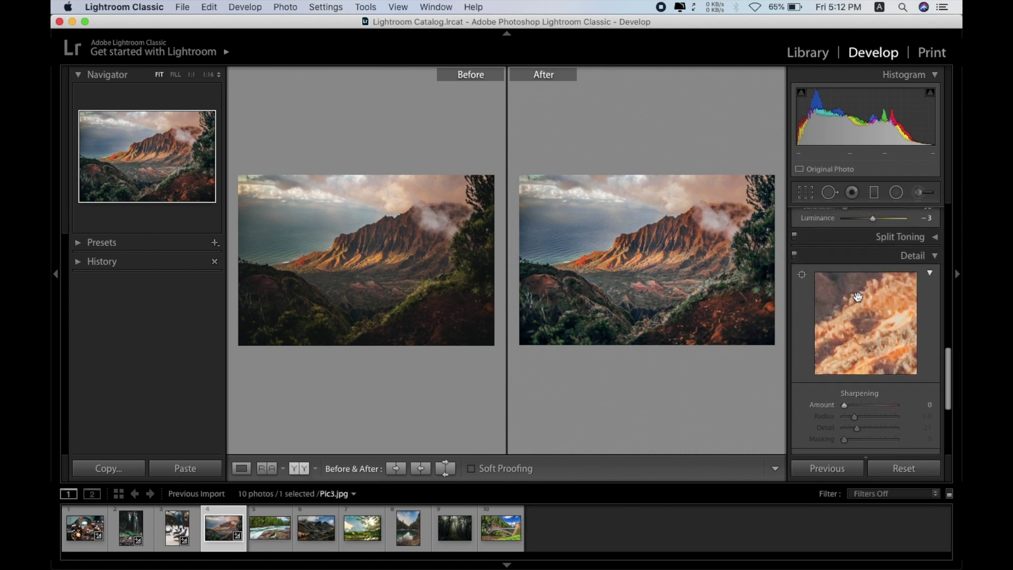
pyautogui.moveTo(846, 343); pyautogui.dragTo(888, 343)
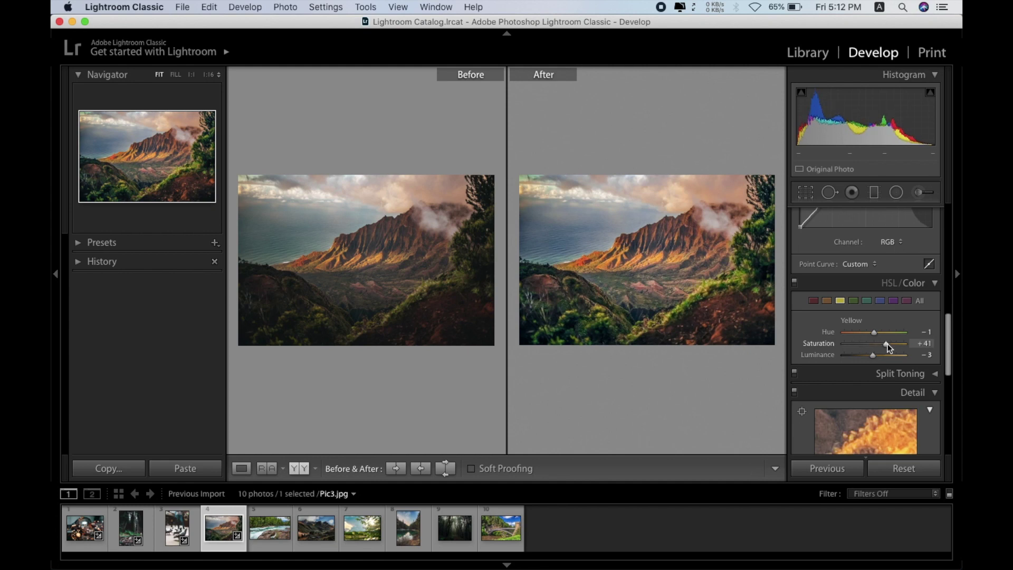
# - Open Pic10.jpg in loupe view and set Exposure −0.05, Contrast +22, Shadows −17 and Blacks +100
pyautogui.click(241, 468)
pyautogui.click(263, 523)
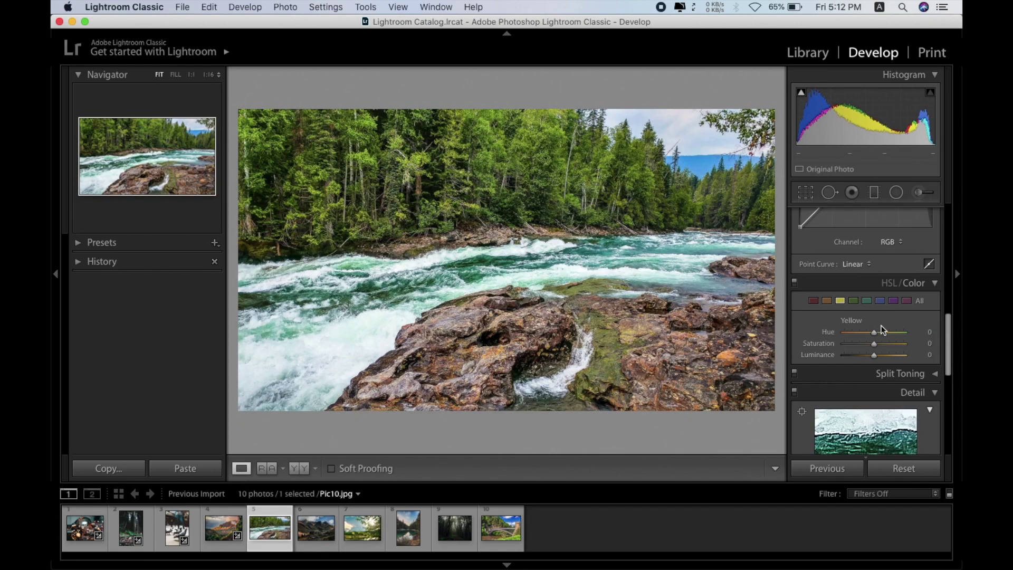
pyautogui.scroll(10, 881, 326)
pyautogui.moveTo(870, 380); pyautogui.dragTo(845, 368)
pyautogui.moveTo(844, 380); pyautogui.dragTo(865, 380)
pyautogui.moveTo(871, 349); pyautogui.dragTo(876, 350)
# - Set Aqua Luminance −51, Highlights −80 and Whites −74 for Pic10.jpg, and compare the photo before and after
pyautogui.scroll(-10, 875, 350)
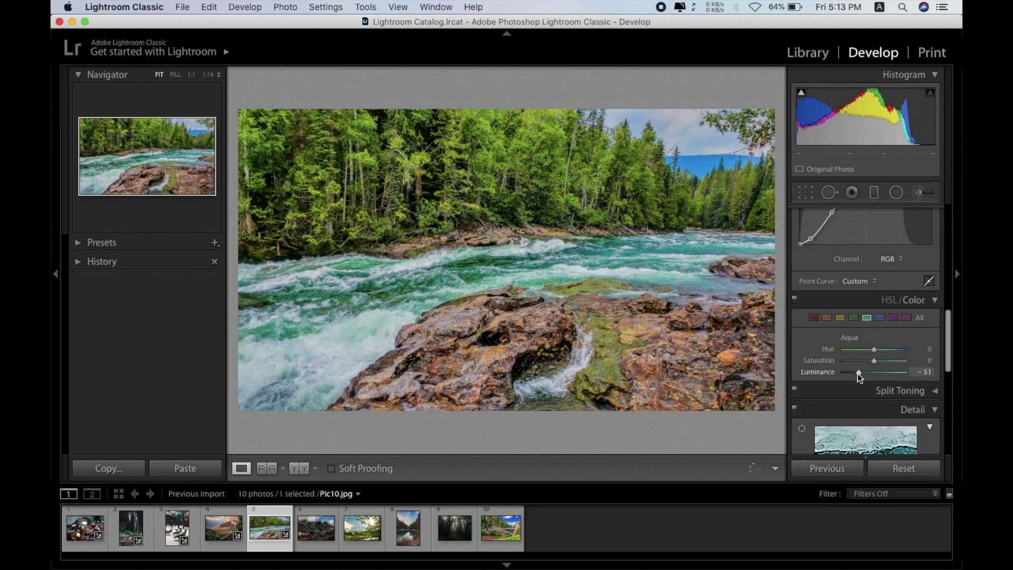
pyautogui.scroll(10, 873, 349)
pyautogui.moveTo(850, 369); pyautogui.dragTo(853, 391)
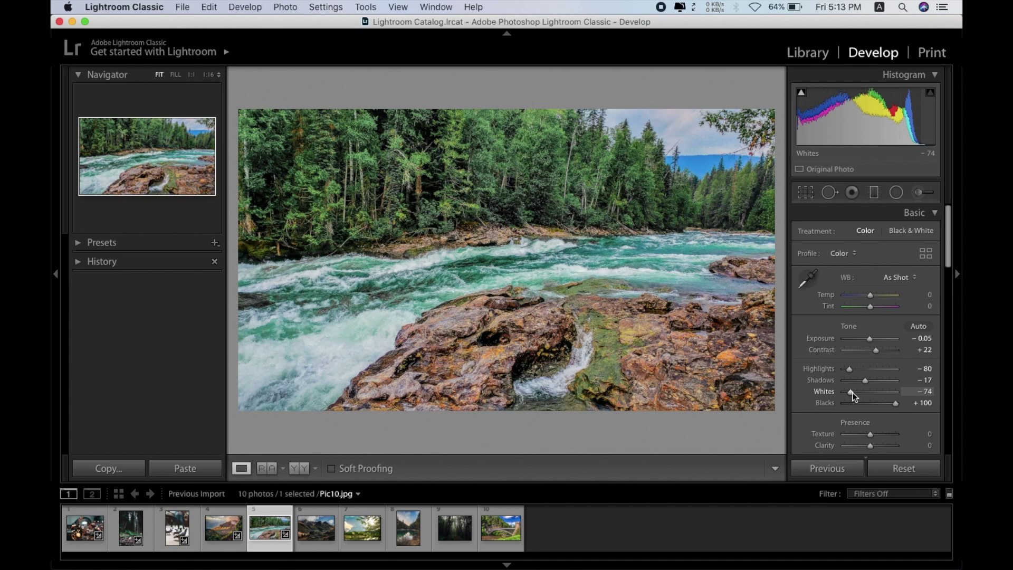
pyautogui.click(309, 470)
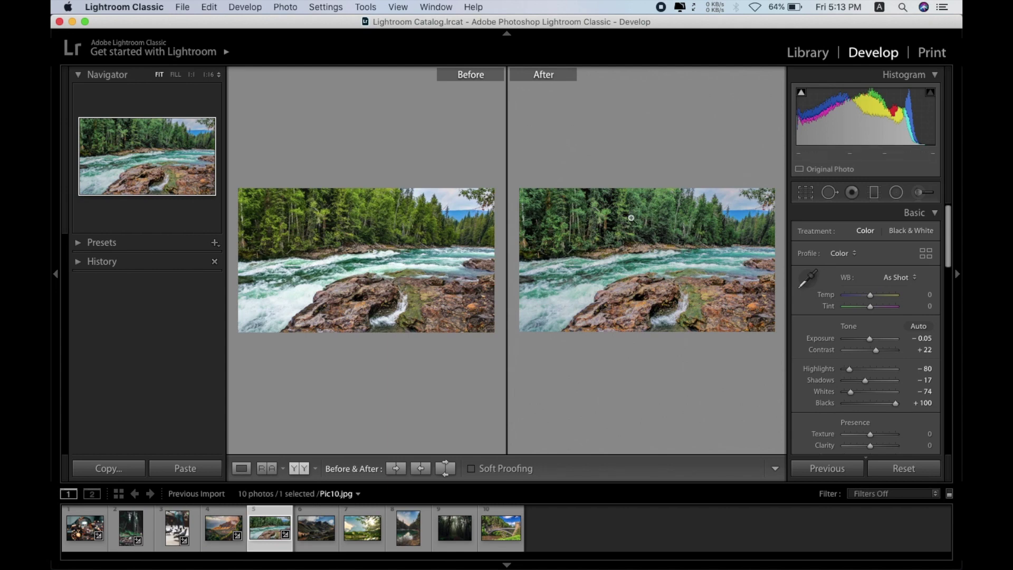
# - Open Pic2.jpg in loupe view, adjust Exposure, Highlights, Shadows, Whites and Blacks, and set Dehaze to +11
pyautogui.press('Right')
pyautogui.click(245, 472)
pyautogui.moveTo(870, 339); pyautogui.dragTo(856, 369)
pyautogui.moveTo(870, 380)
pyautogui.mouseDown()
pyautogui.moveTo(906, 381)
pyautogui.moveTo(854, 391)
pyautogui.mouseUp()
pyautogui.moveTo(870, 403); pyautogui.dragTo(900, 403)
pyautogui.scroll(-10, 873, 242)
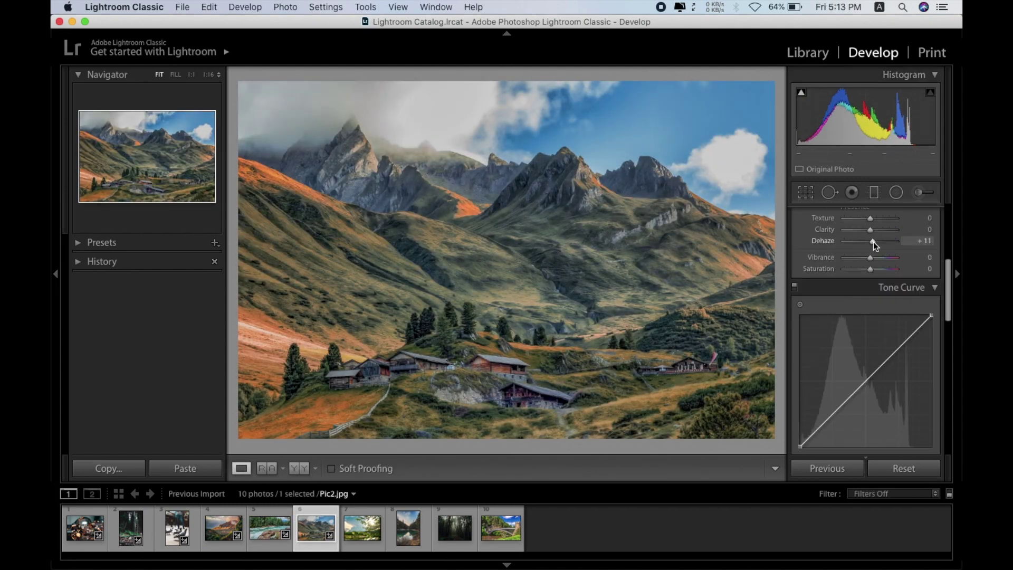
# - Adjust the Blue and Aqua sliders of Pic2.jpg in HSL/Color, shifting Blue's hue and lowering its luminance
pyautogui.click(879, 261)
pyautogui.moveTo(874, 293); pyautogui.dragTo(879, 293)
pyautogui.moveTo(874, 316); pyautogui.dragTo(843, 293)
pyautogui.click(866, 261)
pyautogui.moveTo(874, 316)
pyautogui.mouseDown()
pyautogui.moveTo(860, 317)
pyautogui.moveTo(866, 300)
pyautogui.mouseUp()
# - Set the noise reduction of Pic2.jpg to Luminance 43 and Color 30, and compare the photo before and after
pyautogui.scroll(-8, 858, 319)
pyautogui.moveTo(845, 341); pyautogui.dragTo(860, 341)
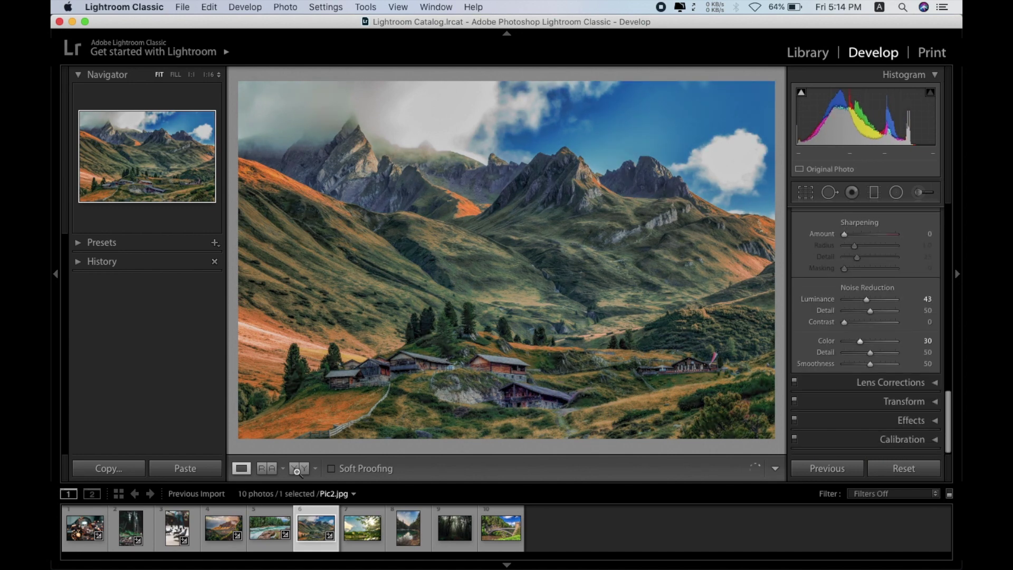
pyautogui.click(299, 468)
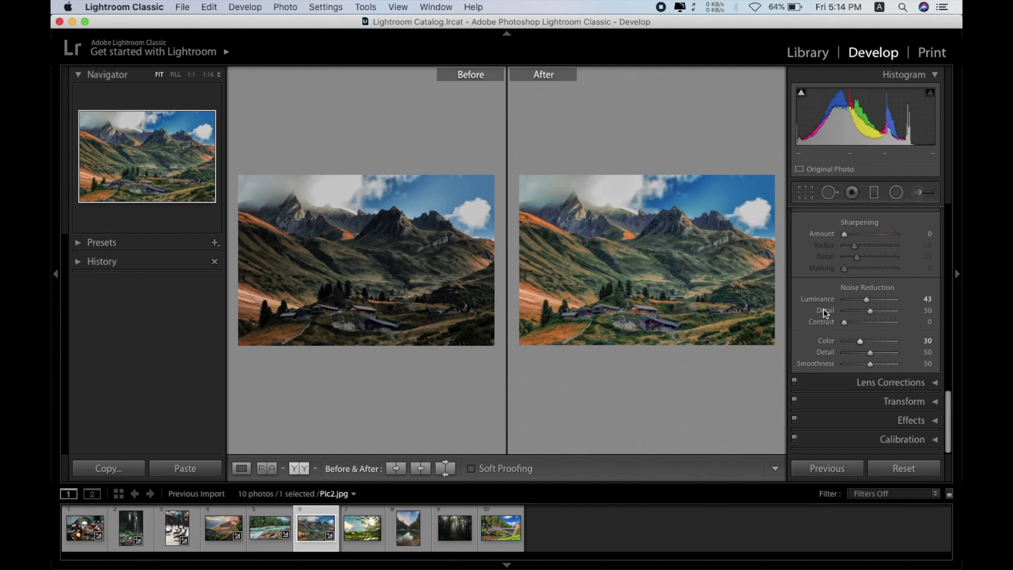
# - Open Pic9.jpg in loupe view and set Temp +5, Exposure −0.45, Contrast +89, Highlights +9, Shadows +100, Whites −100, Blacks +100 and Dehaze +17
pyautogui.click(362, 527)
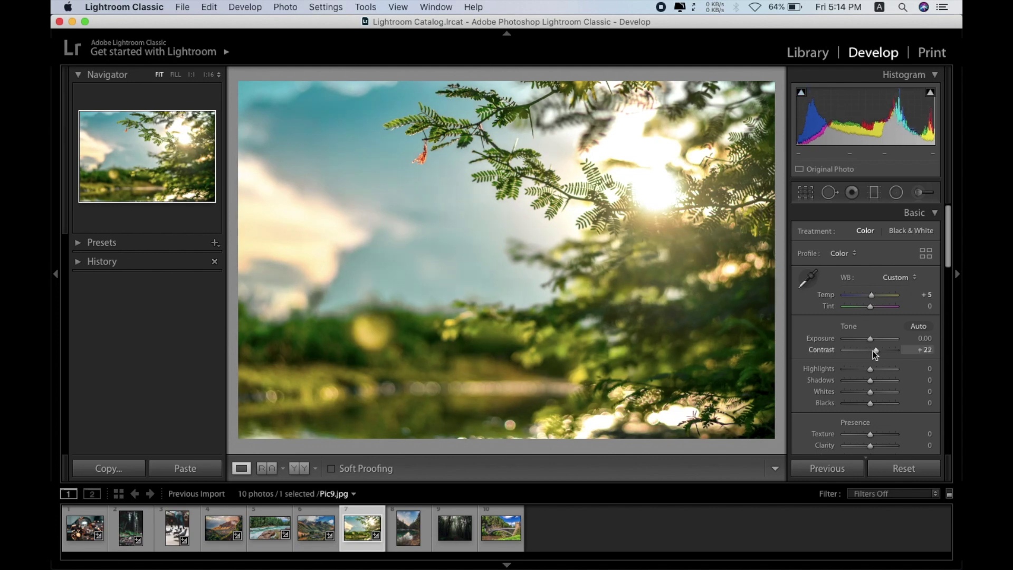
pyautogui.moveTo(871, 369); pyautogui.dragTo(844, 391)
pyautogui.moveTo(870, 381); pyautogui.dragTo(896, 381)
pyautogui.moveTo(870, 403); pyautogui.dragTo(896, 404)
pyautogui.moveTo(870, 339); pyautogui.dragTo(867, 339)
pyautogui.moveTo(877, 350); pyautogui.dragTo(894, 350)
pyautogui.moveTo(867, 339); pyautogui.dragTo(866, 340)
pyautogui.scroll(-2, 871, 369)
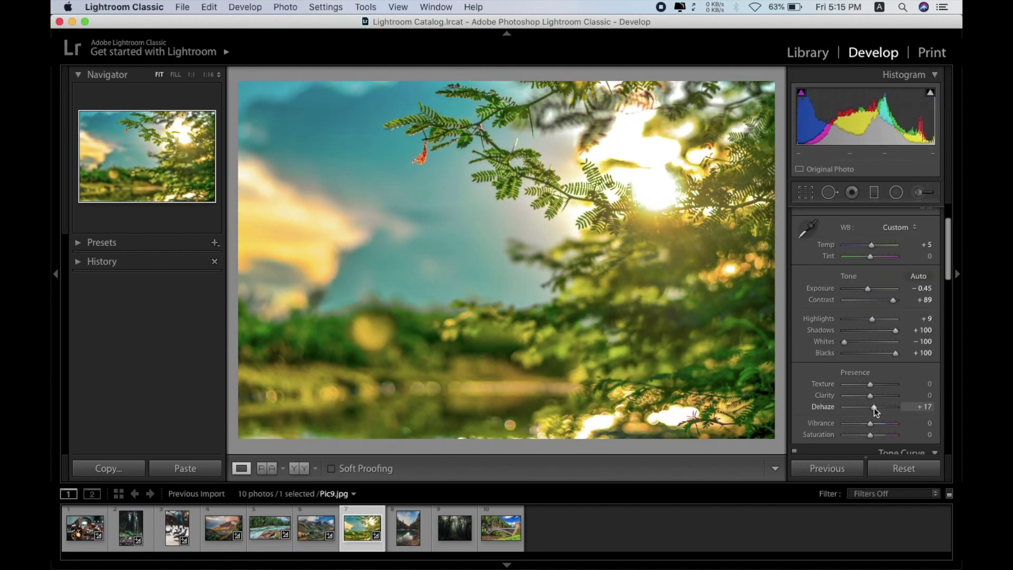
# - Shift the Green hue and adjust the Aqua sliders of Pic9.jpg in HSL/Color
pyautogui.scroll(-8, 874, 407)
pyautogui.click(852, 372)
pyautogui.moveTo(874, 404); pyautogui.dragTo(879, 404)
pyautogui.click(865, 372)
pyautogui.moveTo(874, 404); pyautogui.dragTo(870, 427)
# - Set Yellow to Hue +30, Saturation +29 and Luminance −3 for Pic9.jpg, and compare the photo before and after
pyautogui.scroll(-5, 866, 430)
pyautogui.scroll(-3, 866, 429)
pyautogui.scroll(3, 886, 317)
pyautogui.scroll(5, 899, 234)
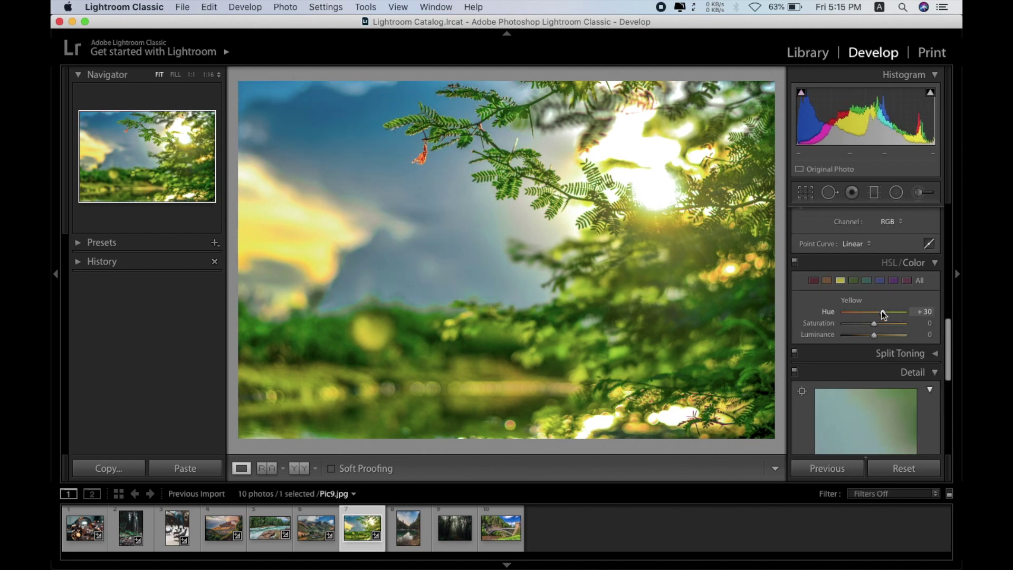
pyautogui.moveTo(871, 335); pyautogui.dragTo(873, 337)
pyautogui.click(297, 468)
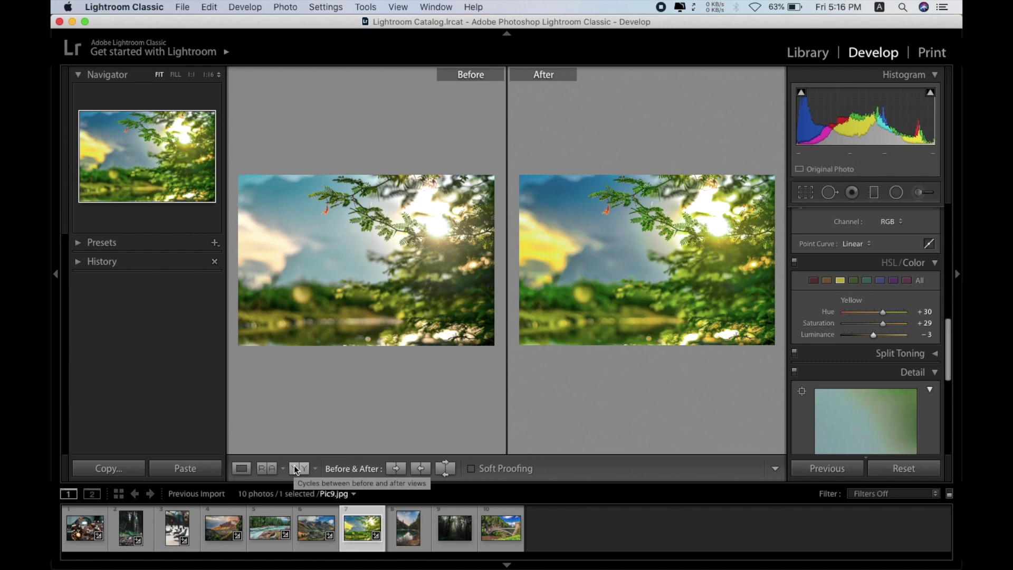
# - Open Pic6.jpg in loupe view and set Temp +14, Exposure −0.20, Highlights +100, Shadows −100, Whites −100 and Blacks +100
pyautogui.click(408, 528)
pyautogui.scroll(8, 871, 311)
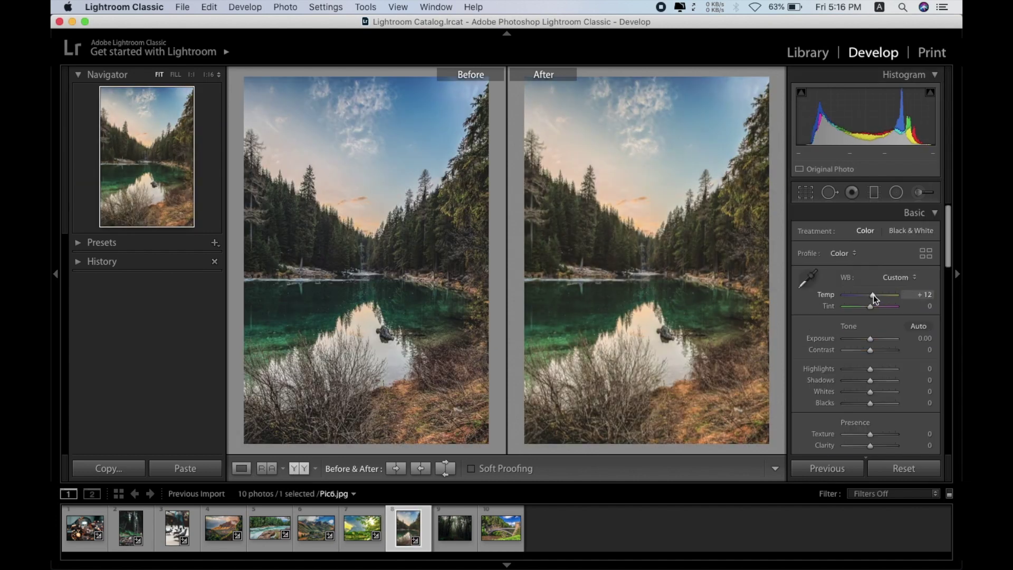
pyautogui.moveTo(873, 296); pyautogui.dragTo(874, 296)
pyautogui.press('y')
pyautogui.moveTo(870, 339); pyautogui.dragTo(869, 338)
pyautogui.moveTo(871, 380); pyautogui.dragTo(844, 380)
pyautogui.moveTo(871, 403); pyautogui.dragTo(896, 403)
pyautogui.moveTo(870, 369); pyautogui.dragTo(895, 368)
pyautogui.moveTo(870, 391); pyautogui.dragTo(845, 391)
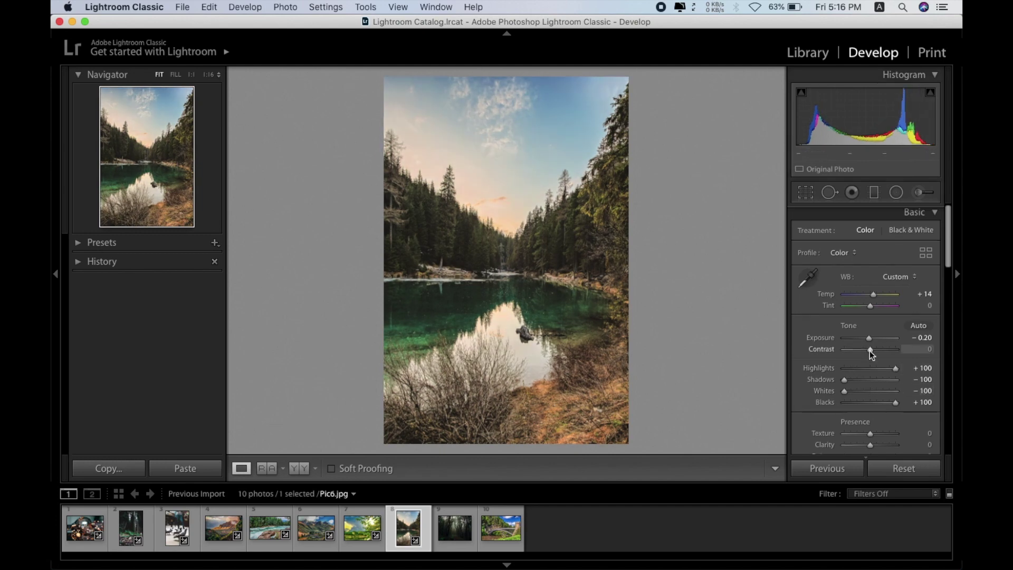
# - Slightly raise Contrast, Texture, Clarity and Dehaze for Pic6.jpg, and adjust its tone curve
pyautogui.moveTo(870, 349); pyautogui.dragTo(879, 349)
pyautogui.moveTo(871, 384); pyautogui.dragTo(874, 384)
pyautogui.moveTo(870, 396); pyautogui.dragTo(874, 395)
pyautogui.moveTo(871, 407); pyautogui.dragTo(874, 407)
pyautogui.scroll(-6, 871, 338)
pyautogui.moveTo(820, 262); pyautogui.dragTo(821, 265)
# - Adjust the Blue and Green sliders of Pic6.jpg in HSL/Color
pyautogui.click(880, 332)
pyautogui.moveTo(875, 364)
pyautogui.mouseDown()
pyautogui.moveTo(881, 374)
pyautogui.moveTo(860, 386)
pyautogui.moveTo(881, 374)
pyautogui.mouseUp()
pyautogui.click(866, 331)
pyautogui.click(853, 332)
pyautogui.moveTo(874, 364)
pyautogui.mouseDown()
pyautogui.moveTo(893, 363)
pyautogui.moveTo(865, 367)
pyautogui.mouseUp()
# - Set the noise reduction of Pic6.jpg to Luminance 40 and Color 45, and compare the photo before and after
pyautogui.scroll(-6, 860, 372)
pyautogui.moveTo(845, 408); pyautogui.dragTo(867, 408)
pyautogui.click(300, 469)
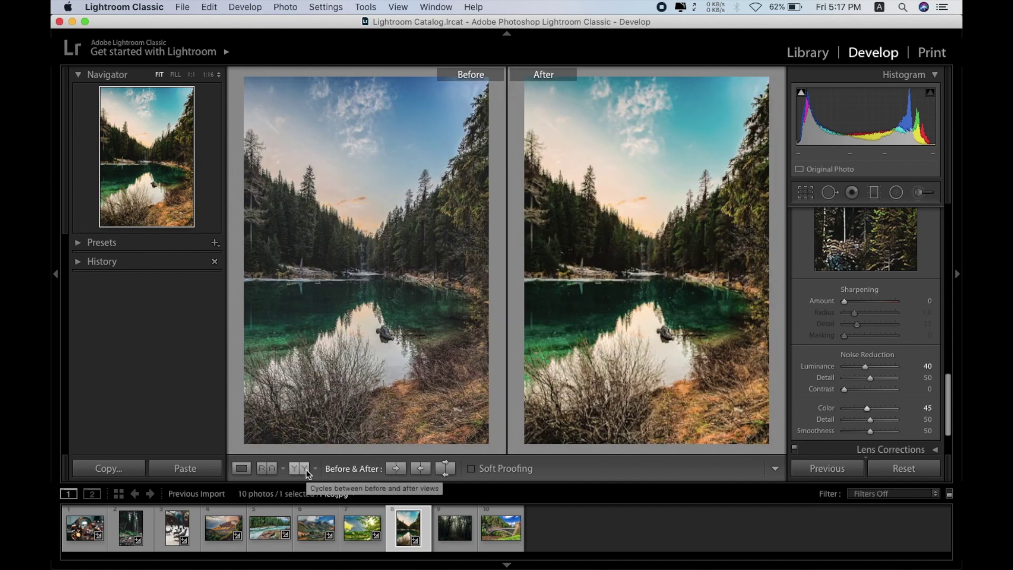
# - Open Pic7.jpg in loupe view, set Exposure −0.50, Contrast +21 and Blacks +100, and lower Highlights
pyautogui.click(453, 531)
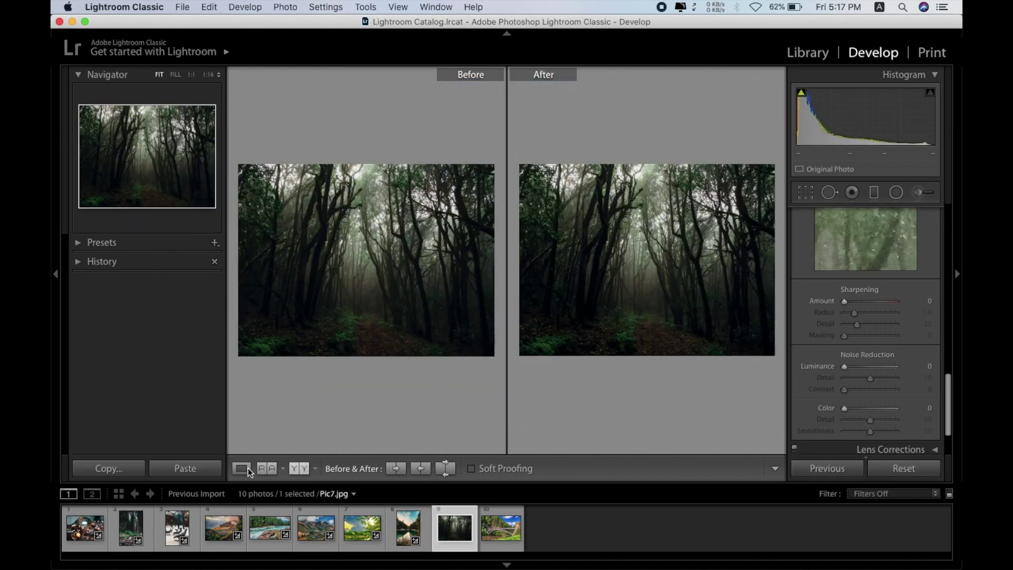
pyautogui.click(241, 468)
pyautogui.scroll(3, 901, 312)
pyautogui.scroll(6, 902, 313)
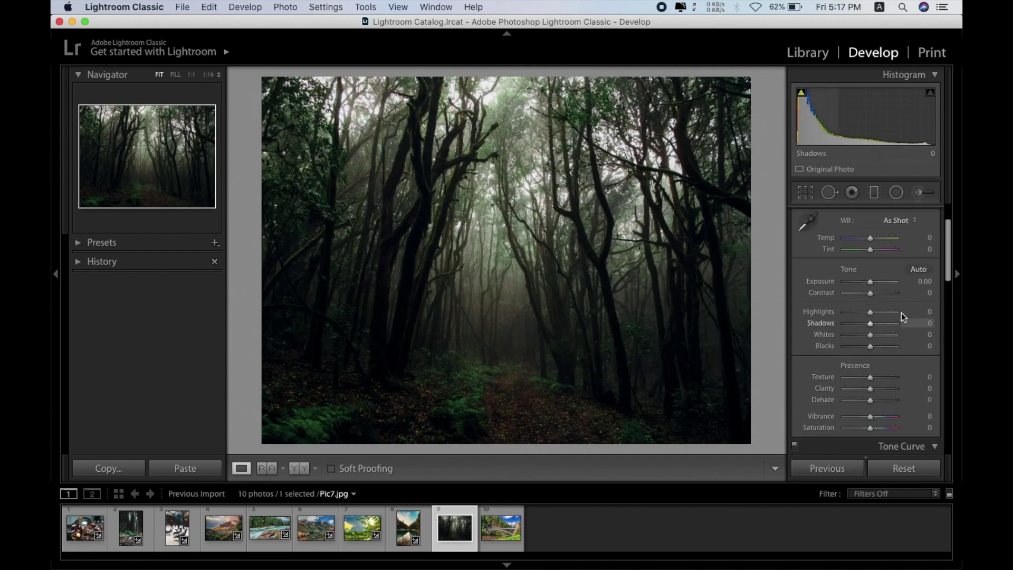
pyautogui.moveTo(870, 329); pyautogui.dragTo(872, 342)
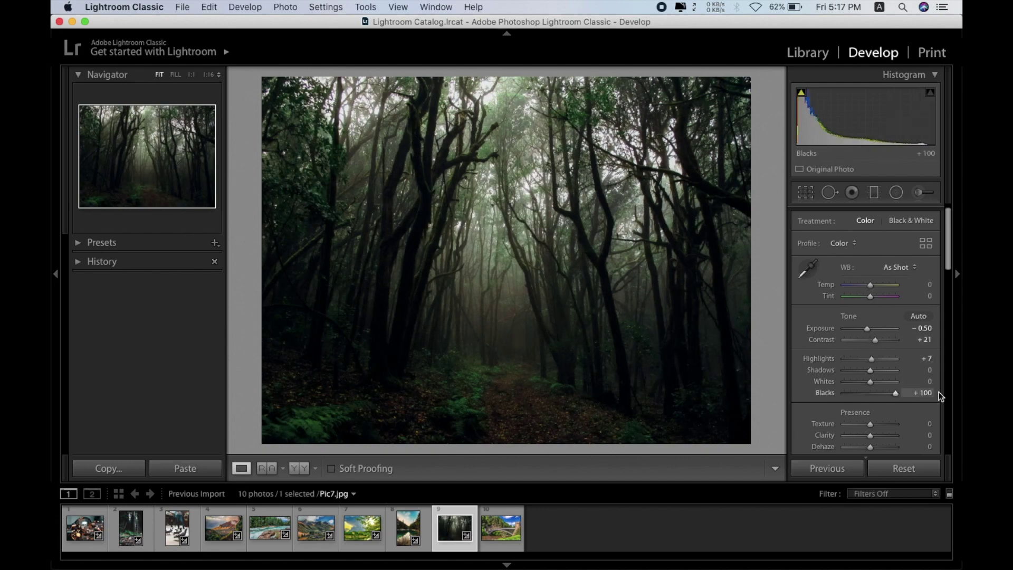
pyautogui.moveTo(871, 359); pyautogui.dragTo(851, 359)
# - Set Red to Hue −39, Saturation +51 and Luminance +22 for Pic7.jpg, and compare the photo before and after
pyautogui.scroll(-3, 866, 330)
pyautogui.moveTo(876, 273); pyautogui.dragTo(893, 276)
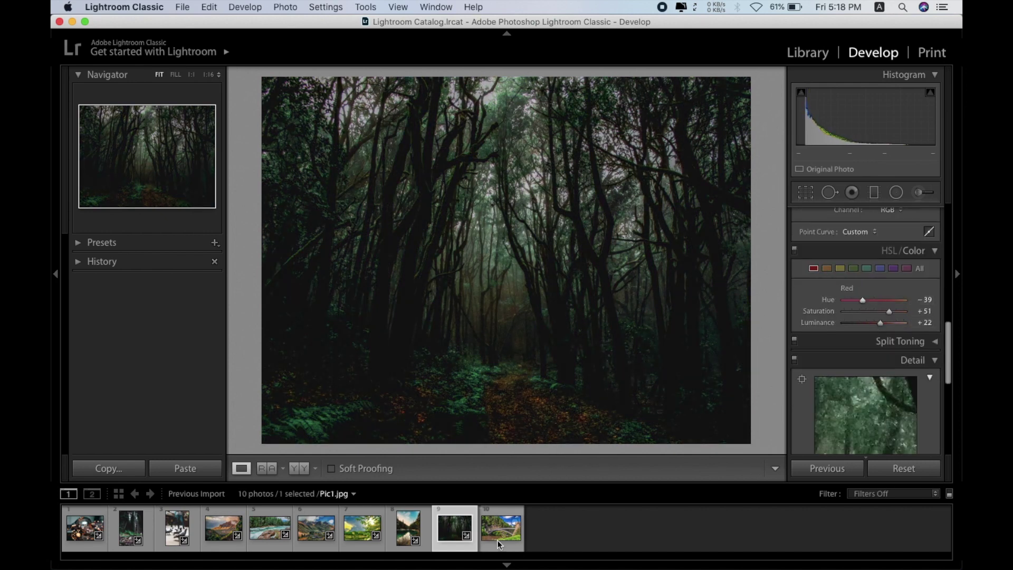
pyautogui.click(298, 469)
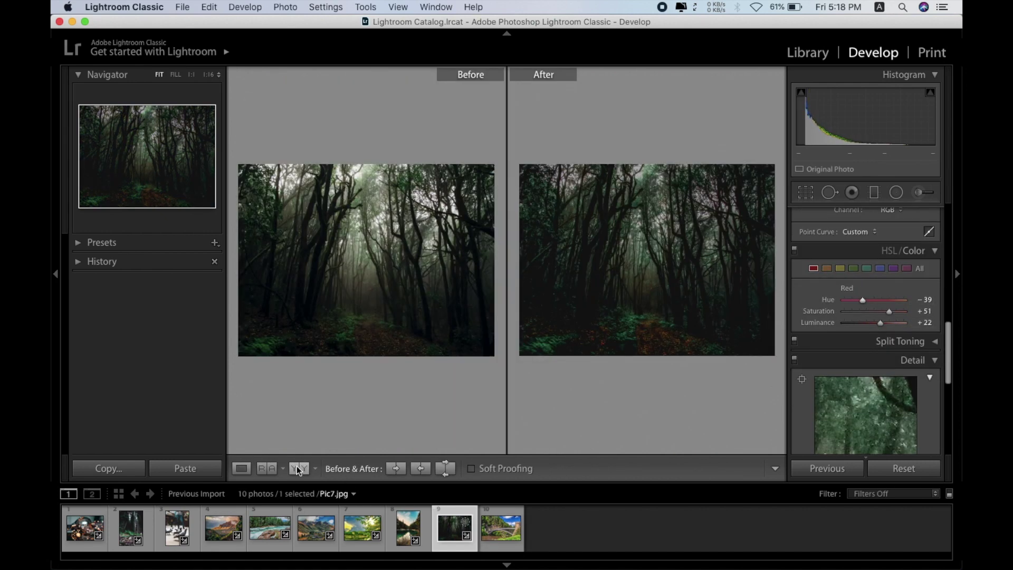
# - Set the noise reduction of Pic7.jpg to Luminance 21 and Color 21
pyautogui.scroll(-6, 879, 296)
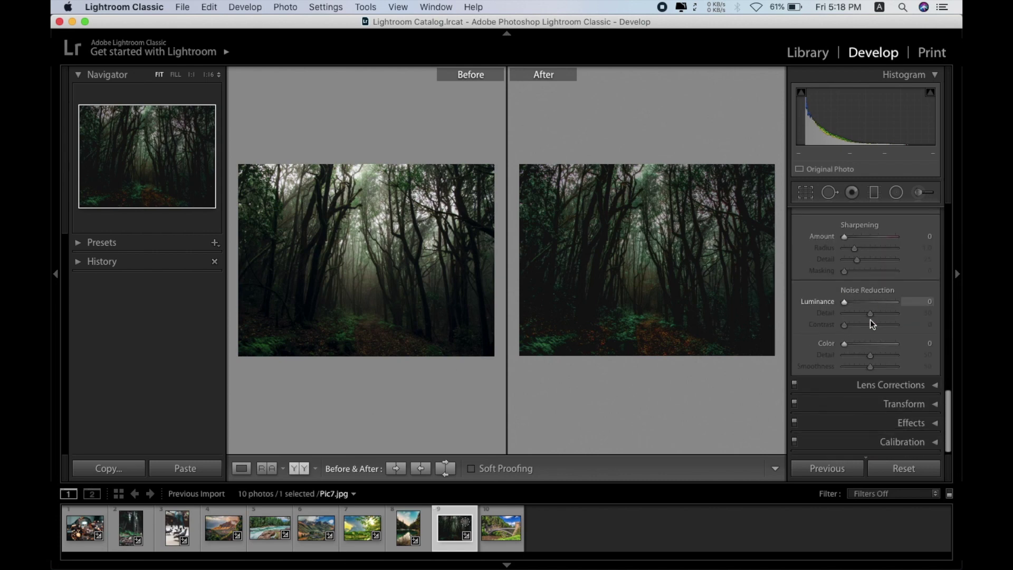
pyautogui.click(854, 302)
pyautogui.click(855, 343)
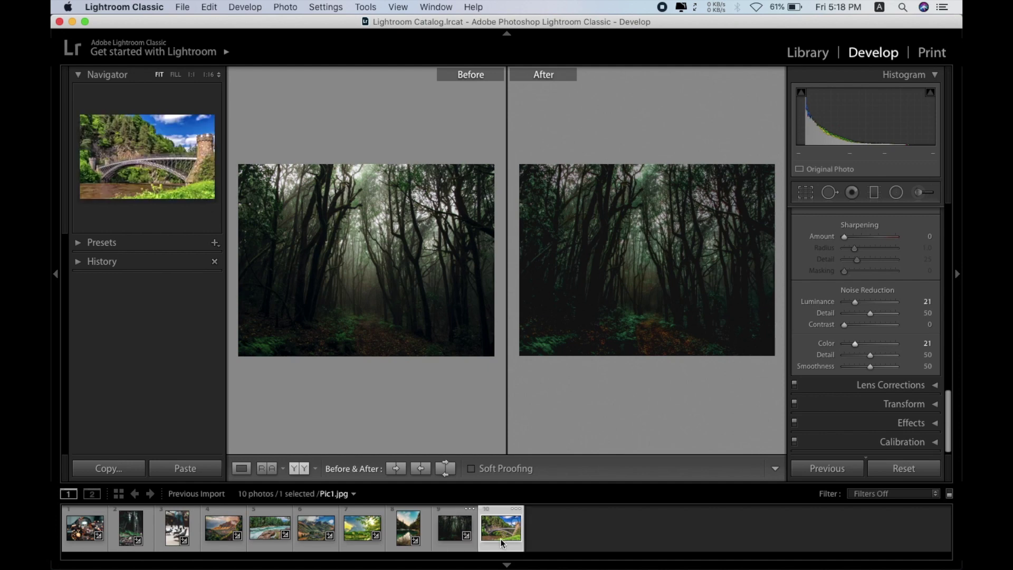
# - Open the last photo, Pic1.jpg, in loupe view
pyautogui.click(501, 543)
pyautogui.click(242, 468)
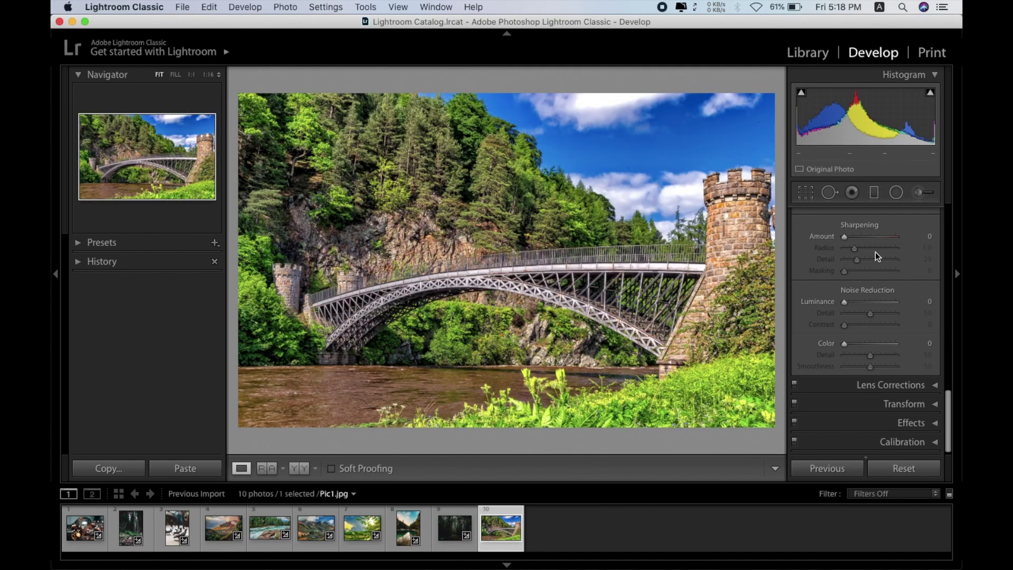
# - Set Contrast +29, Highlights +66, Shadows −100, Whites −100 and Blacks +100 for Pic1.jpg
pyautogui.scroll(10, 876, 252)
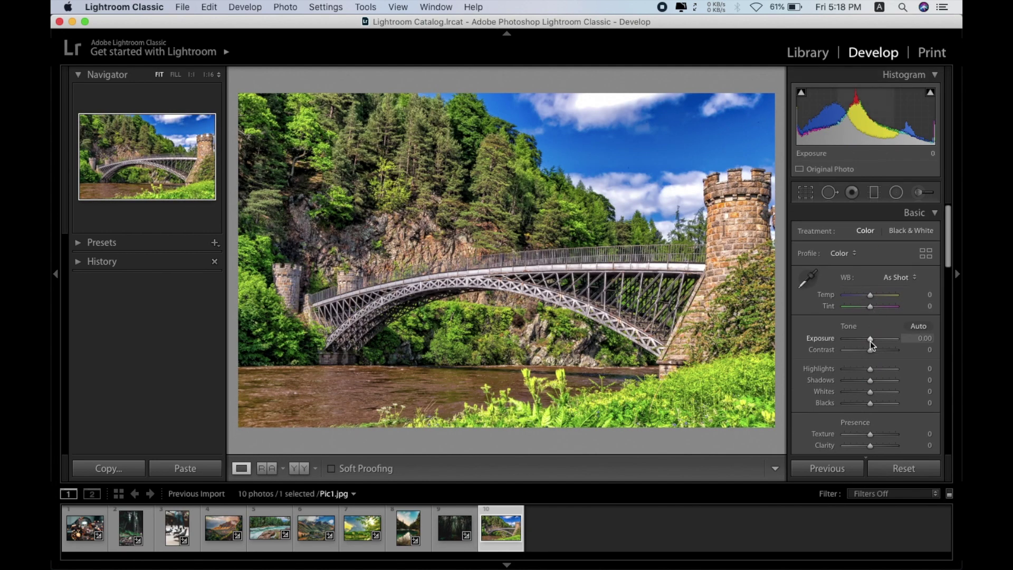
pyautogui.moveTo(870, 350); pyautogui.dragTo(887, 369)
pyautogui.moveTo(870, 392); pyautogui.dragTo(897, 403)
pyautogui.moveTo(871, 380); pyautogui.dragTo(839, 380)
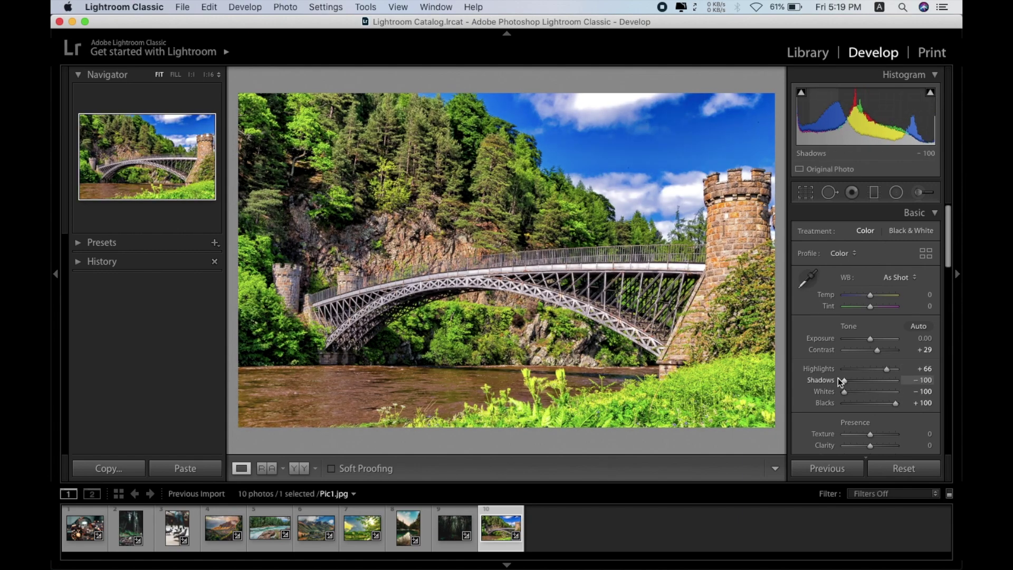
# - Adjust the Aqua color range of Pic1.jpg, raising its Luminance
pyautogui.scroll(-10, 870, 390)
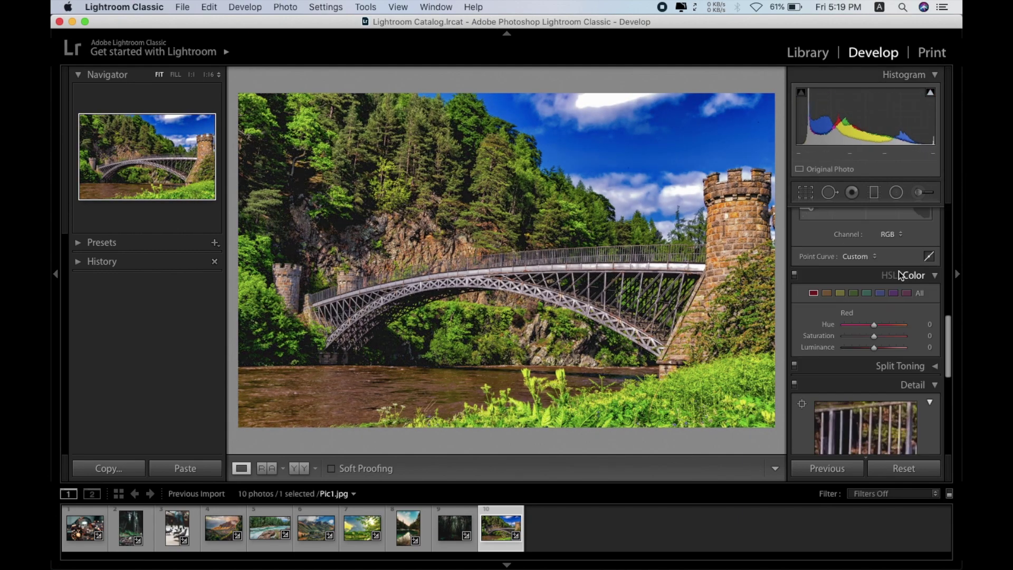
pyautogui.click(867, 293)
pyautogui.moveTo(874, 324)
pyautogui.mouseDown()
pyautogui.moveTo(890, 325)
pyautogui.moveTo(876, 336)
pyautogui.mouseUp()
pyautogui.moveTo(874, 347); pyautogui.dragTo(889, 347)
# - Set Orange to Hue −54, Saturation −100 and Luminance +14 for Pic1.jpg, and compare the photo before and after
pyautogui.click(826, 293)
pyautogui.moveTo(874, 336); pyautogui.dragTo(843, 336)
pyautogui.moveTo(874, 324)
pyautogui.mouseDown()
pyautogui.moveTo(891, 324)
pyautogui.moveTo(858, 324)
pyautogui.mouseUp()
pyautogui.moveTo(889, 347)
pyautogui.mouseDown()
pyautogui.moveTo(900, 348)
pyautogui.moveTo(878, 347)
pyautogui.mouseUp()
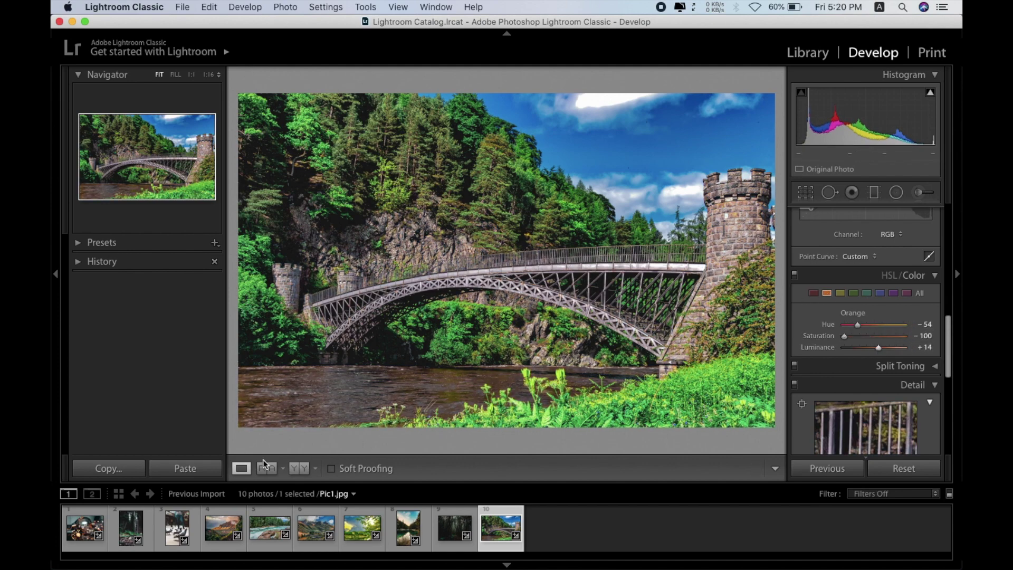
pyautogui.click(298, 469)
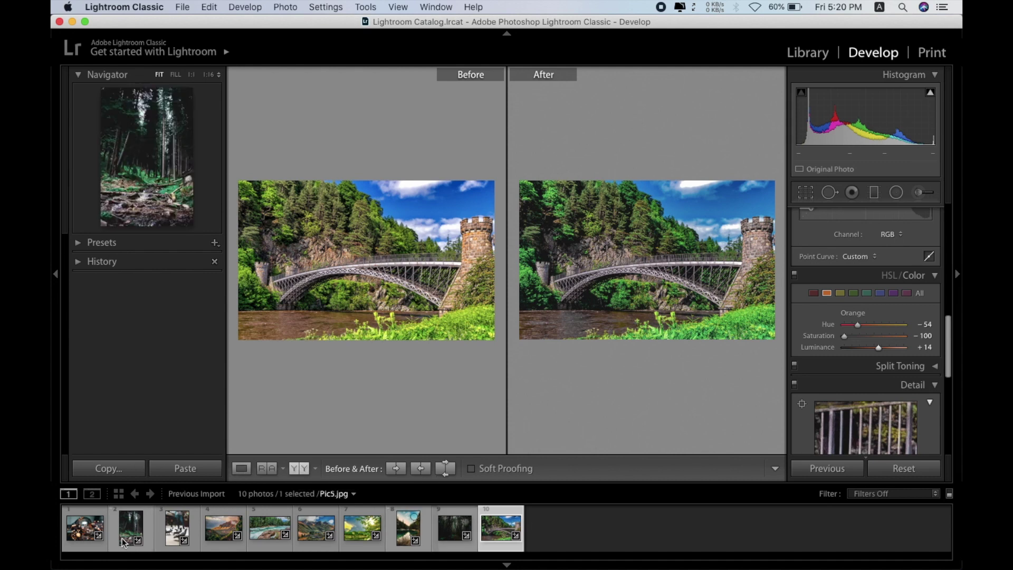
# - Select all ten photos and export them to the Untitled Export subfolder on the Desktop
pyautogui.click(69, 535)
pyautogui.press('super+a')
pyautogui.click(183, 7)
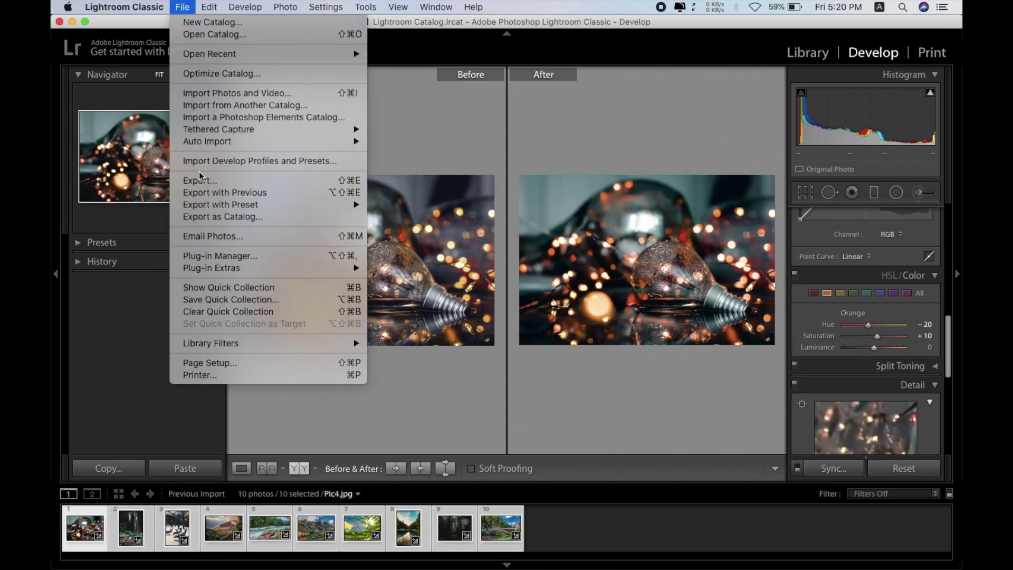
pyautogui.click(228, 180)
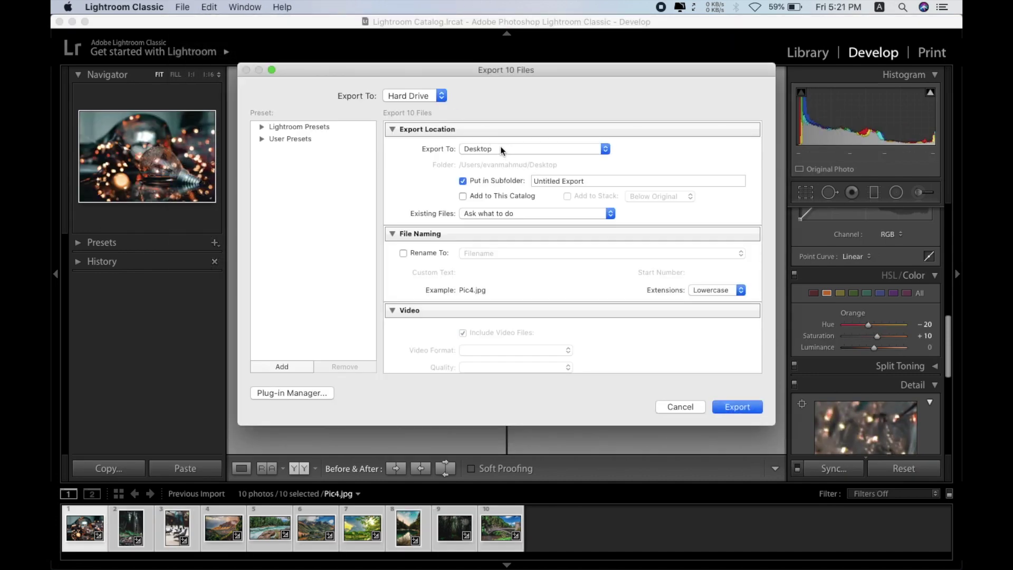
pyautogui.click(737, 408)
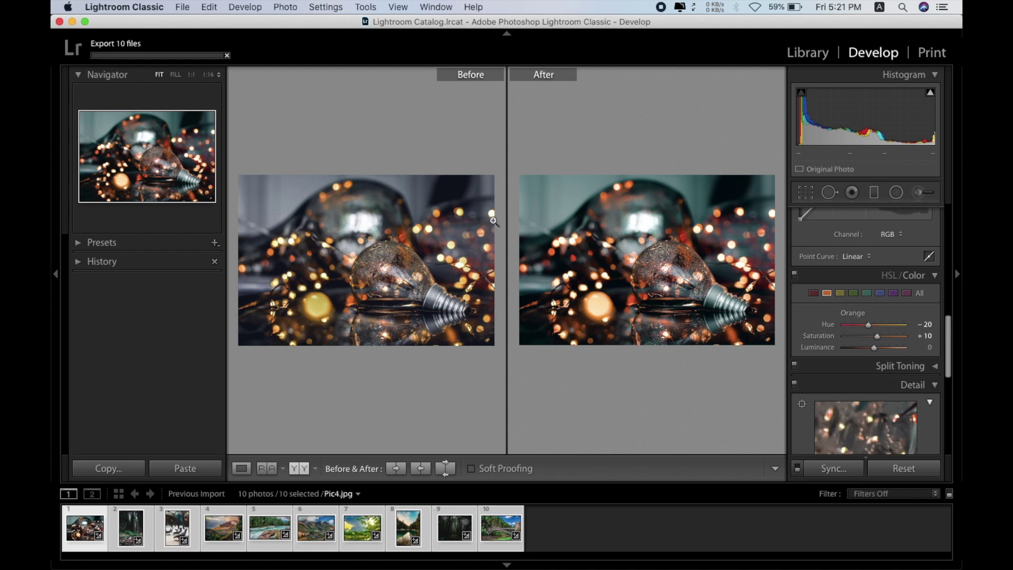
# - Check the clock and the progress of the ten-file export in the activity list
pyautogui.click(827, 6)
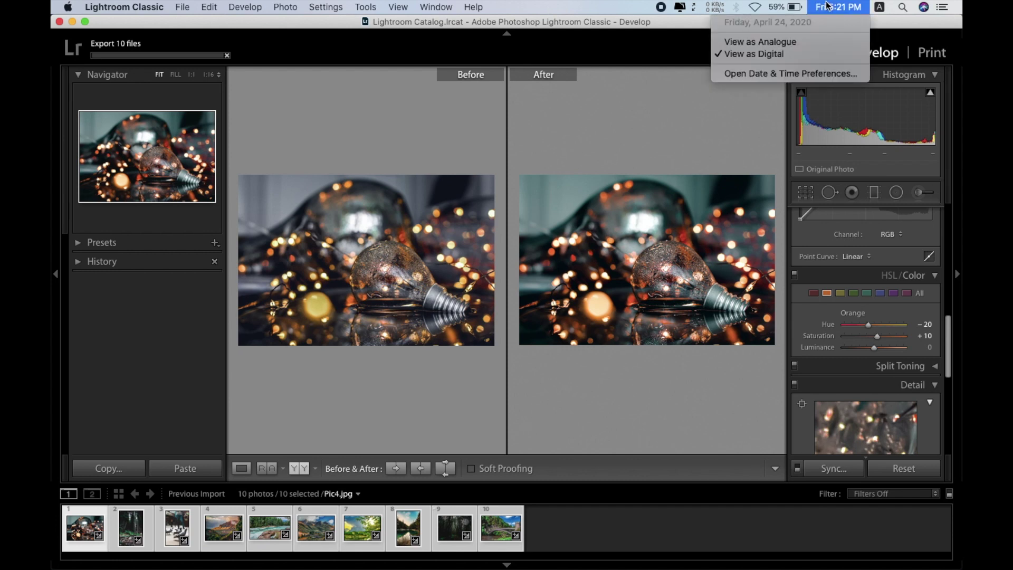
pyautogui.click(562, 4)
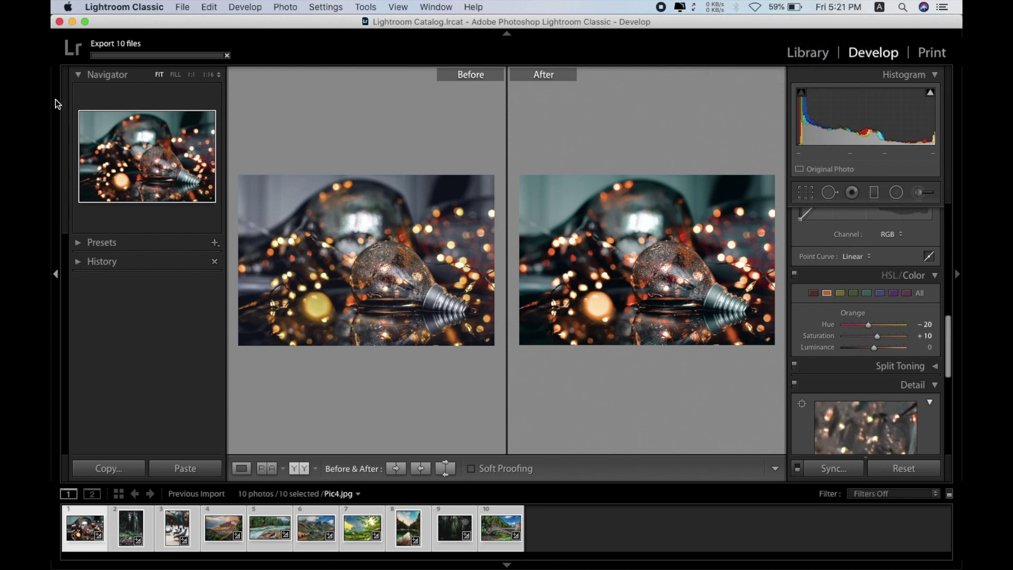
pyautogui.click(157, 60)
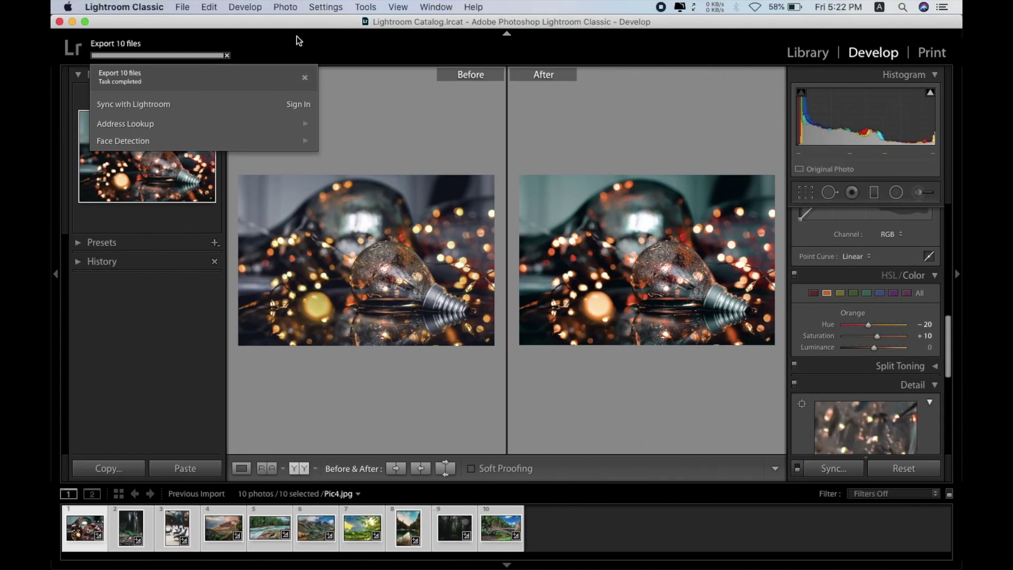
pyautogui.click(309, 52)
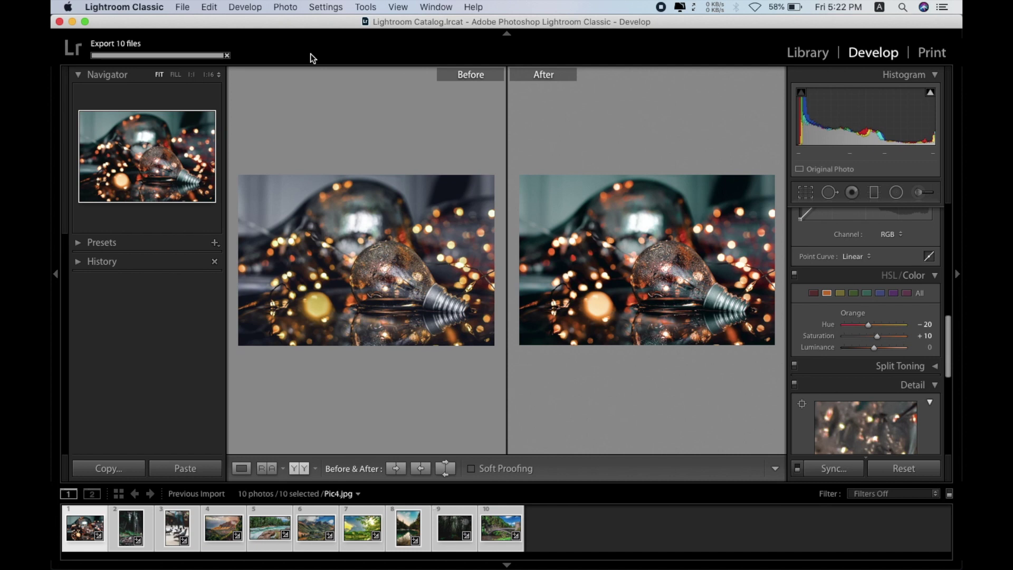
pyautogui.click(139, 58)
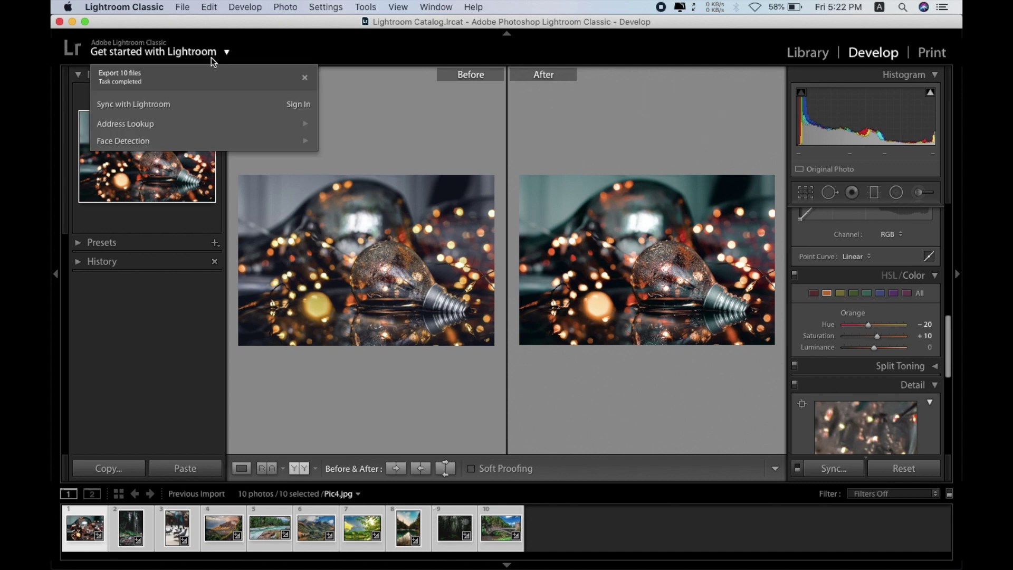
pyautogui.click(288, 55)
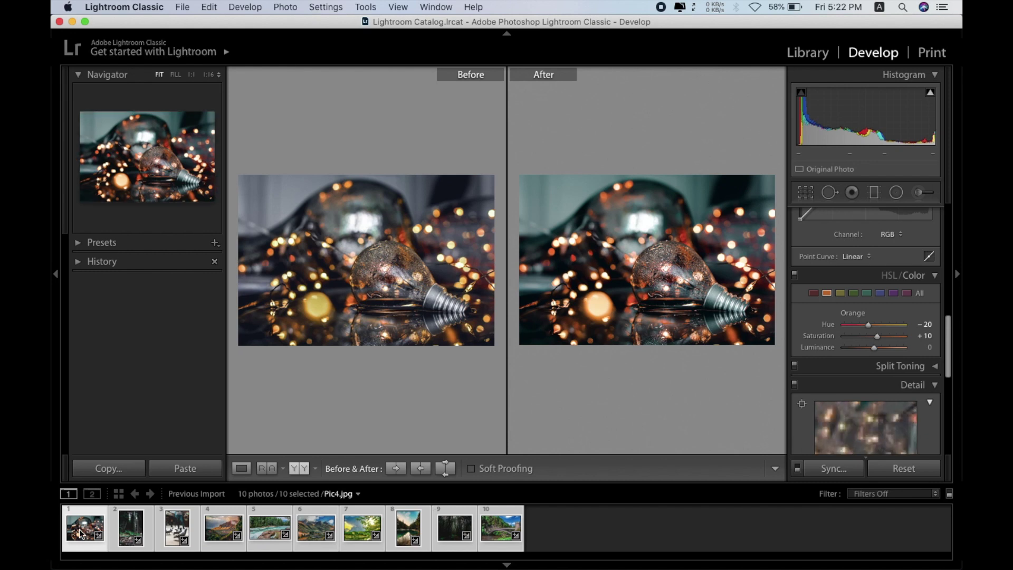
# - Review the before/after comparisons of the edited photos one by one, from the second to the tenth
pyautogui.click(135, 531)
pyautogui.click(165, 533)
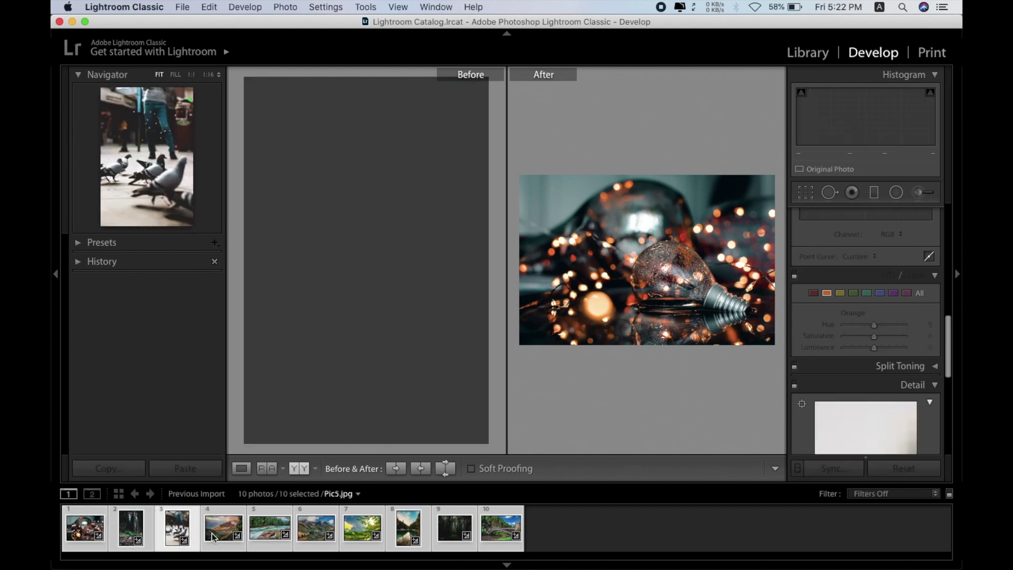
pyautogui.click(214, 537)
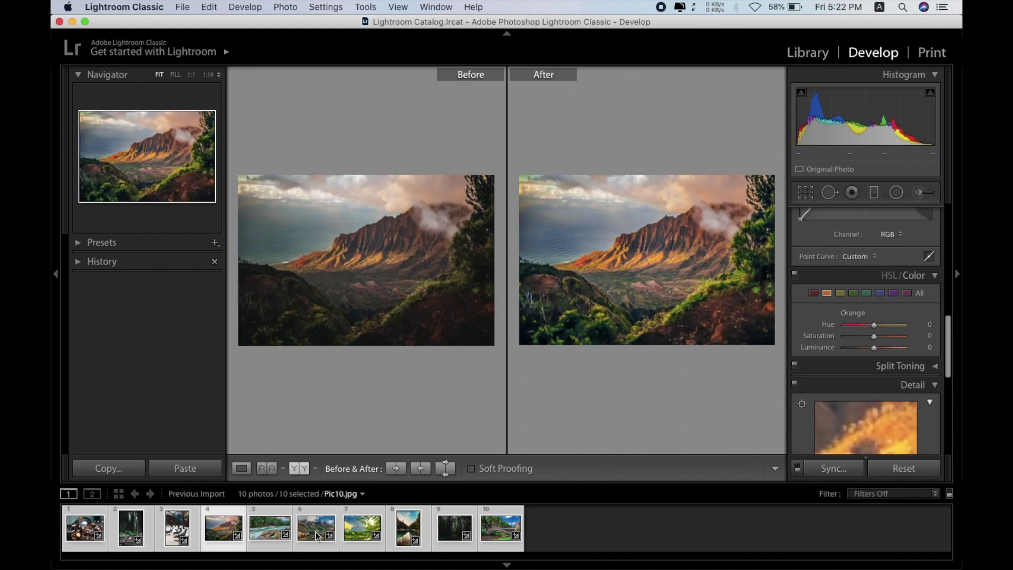
pyautogui.click(259, 531)
pyautogui.click(312, 532)
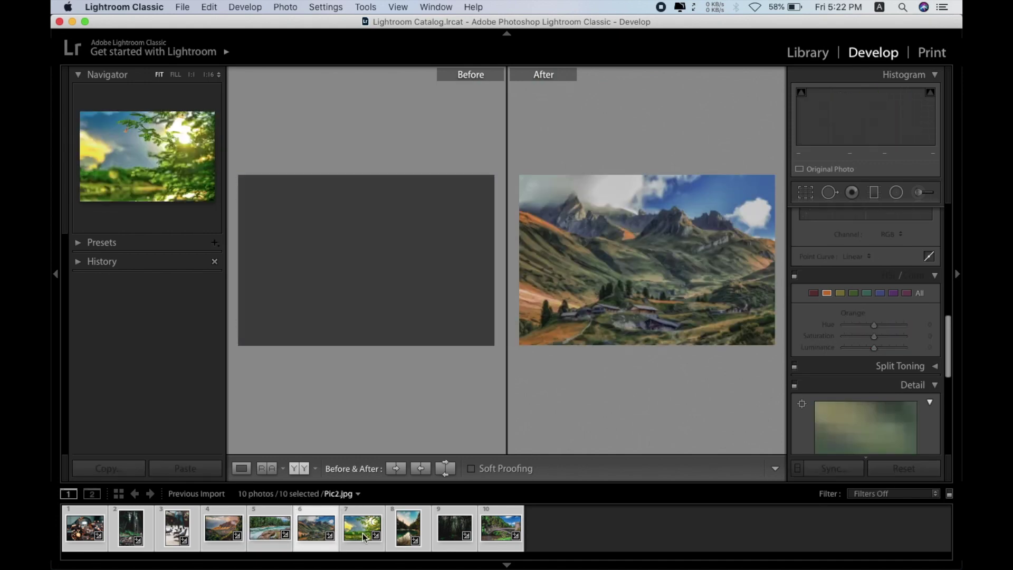
pyautogui.click(363, 533)
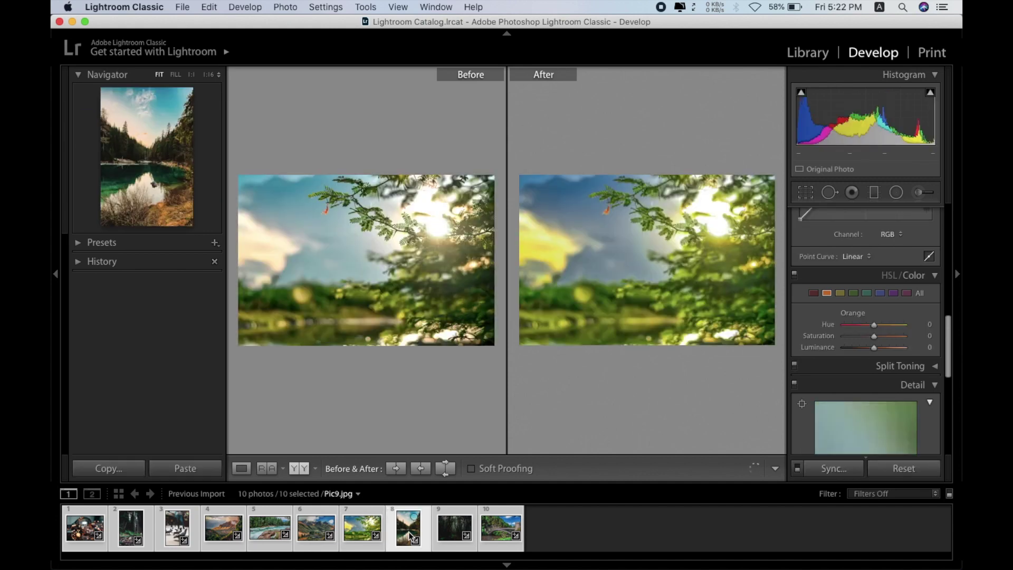
pyautogui.click(409, 531)
pyautogui.click(464, 525)
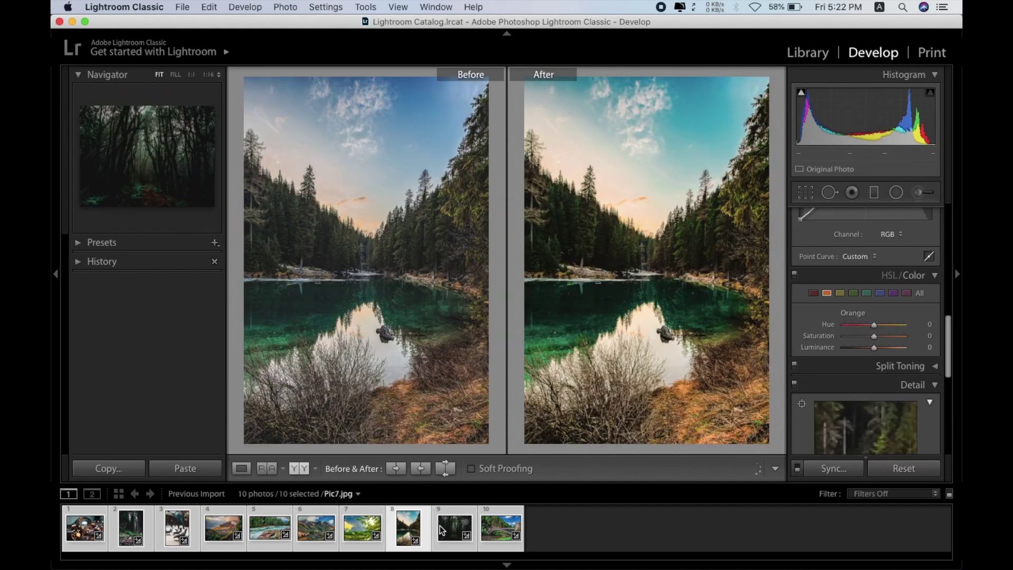
pyautogui.click(486, 532)
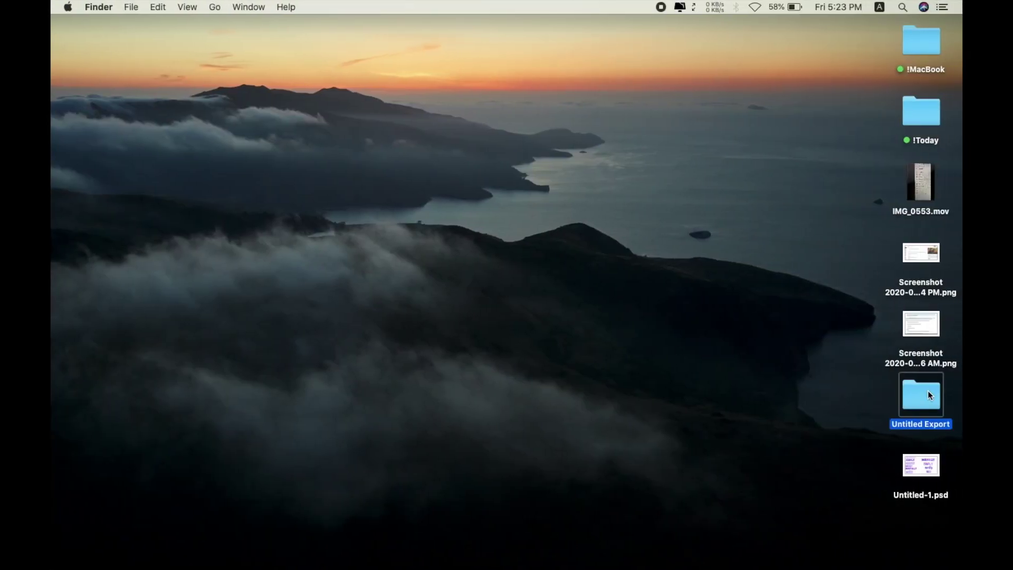
# - Open the Untitled Export folder on the Desktop in Finder and sort its photos by name
pyautogui.doubleClick(928, 390)
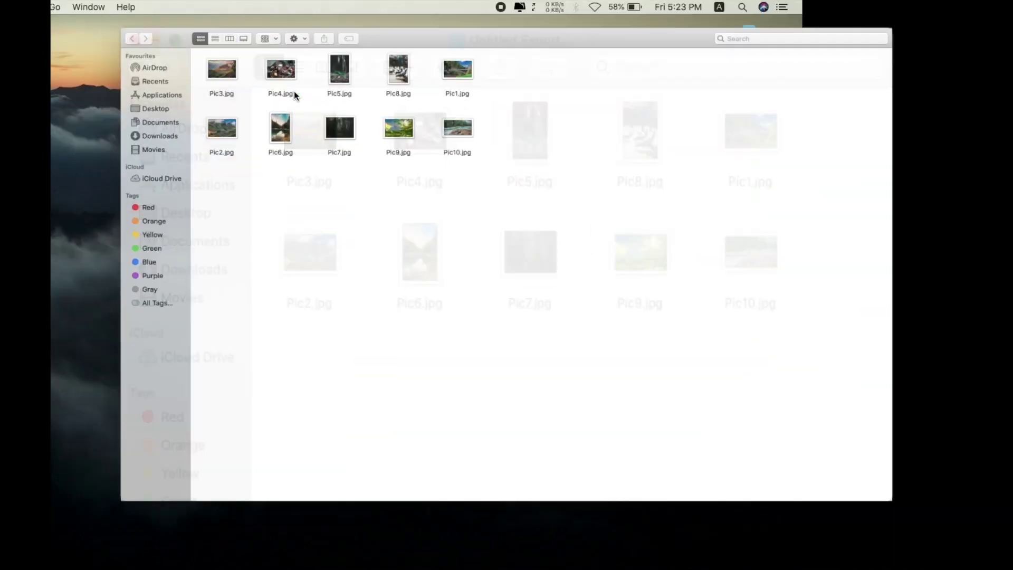
pyautogui.click(221, 69)
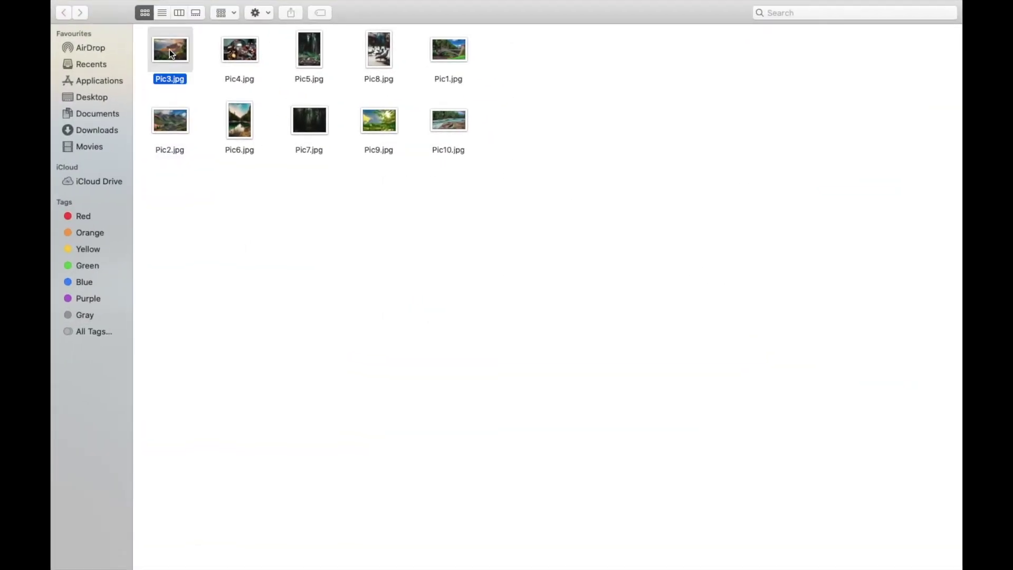
pyautogui.rightClick(299, 219)
pyautogui.moveTo(407, 294)
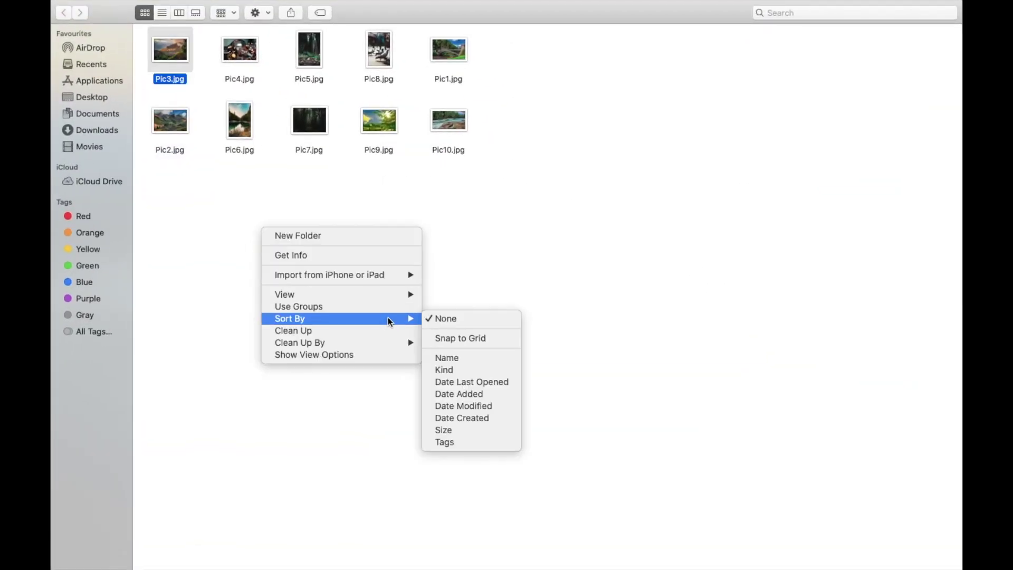
pyautogui.click(456, 357)
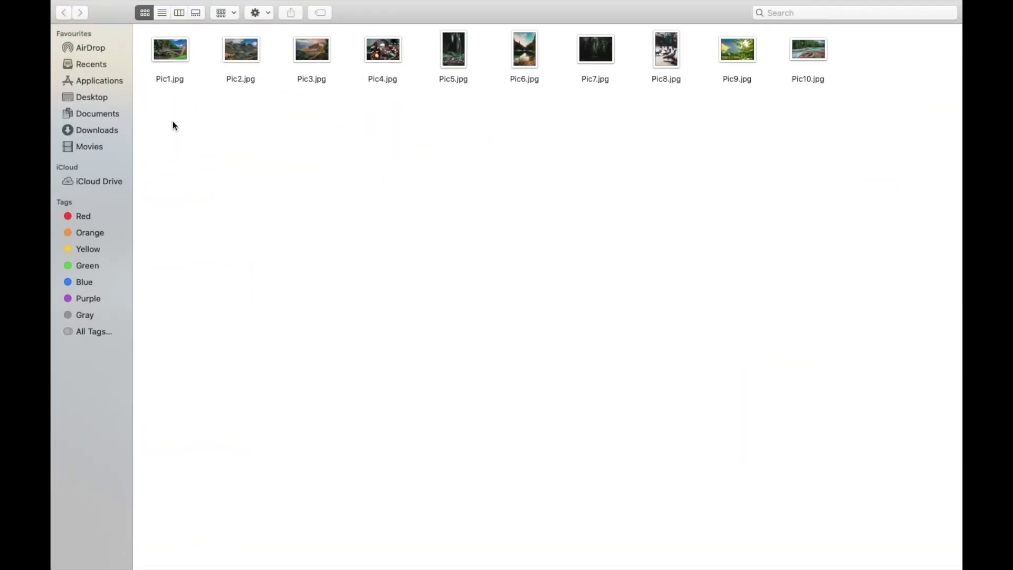
# - Add PicCopy to the names of all exported photos and place them in the Lightroom folder in Downloads
pyautogui.press('super+a')
pyautogui.click(115, 142)
pyautogui.click(119, 133)
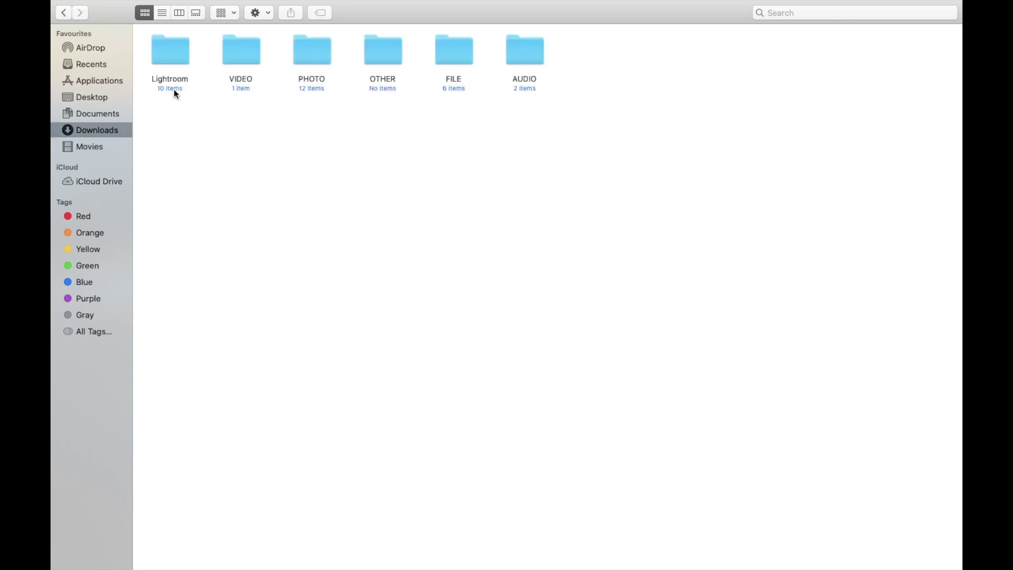
pyautogui.doubleClick(179, 55)
# - Preview the originals from Pic1.jpg to Pic10.jpg one after another, comparing each with its edited PicCopy version
pyautogui.click(163, 47)
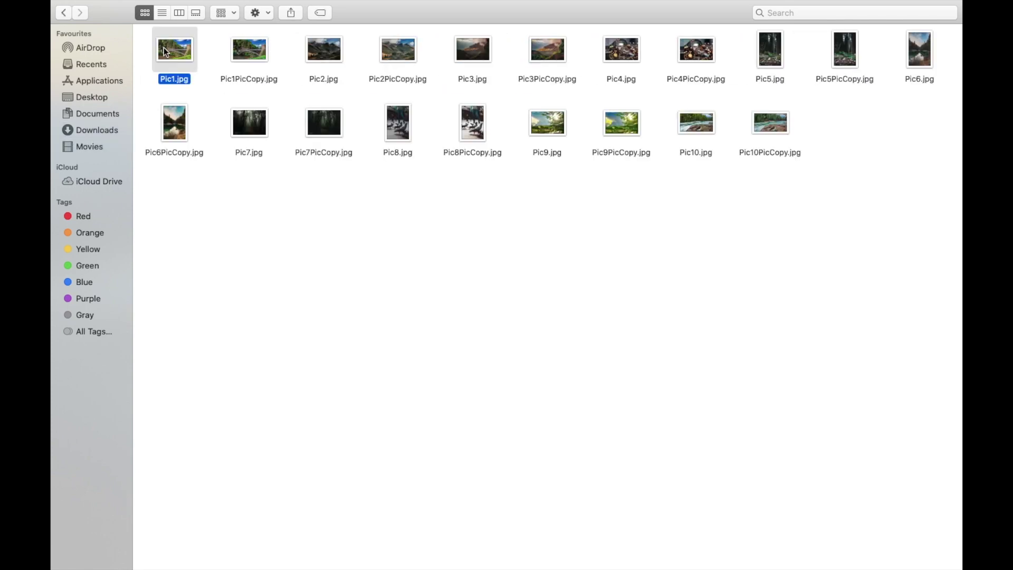
pyautogui.press('space')
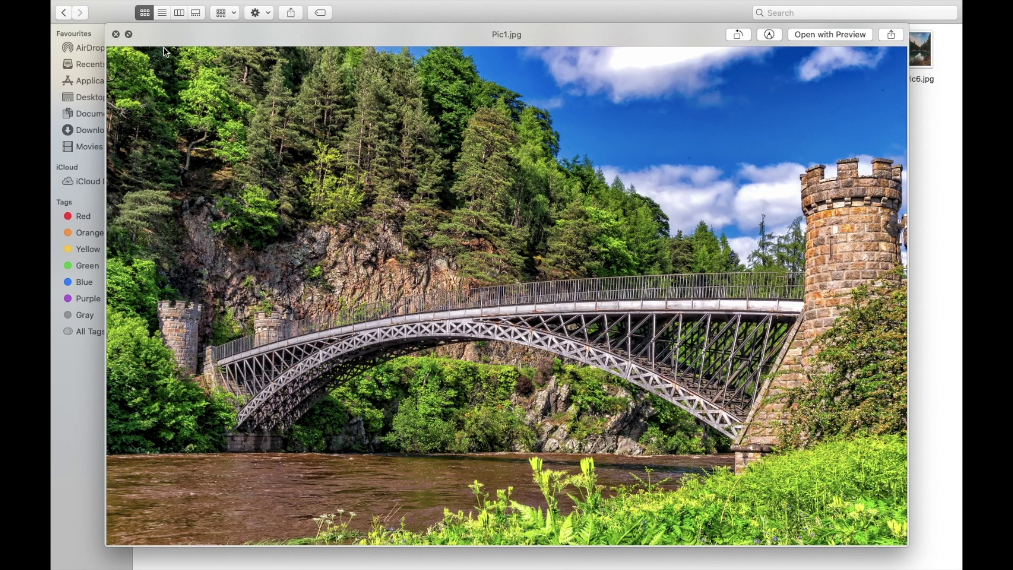
pyautogui.press('Right')
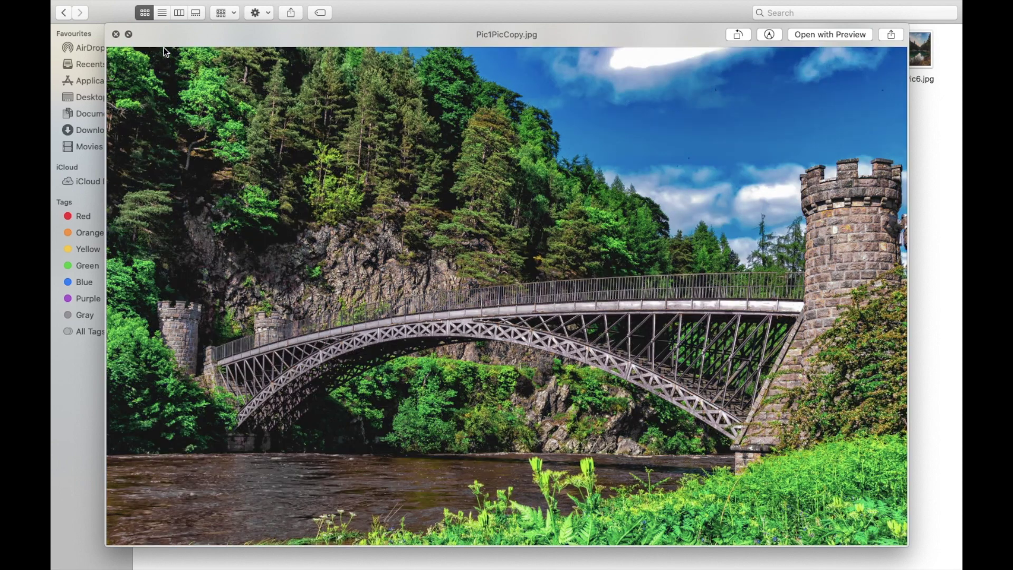
pyautogui.press('Right')
pyautogui.press('Right')
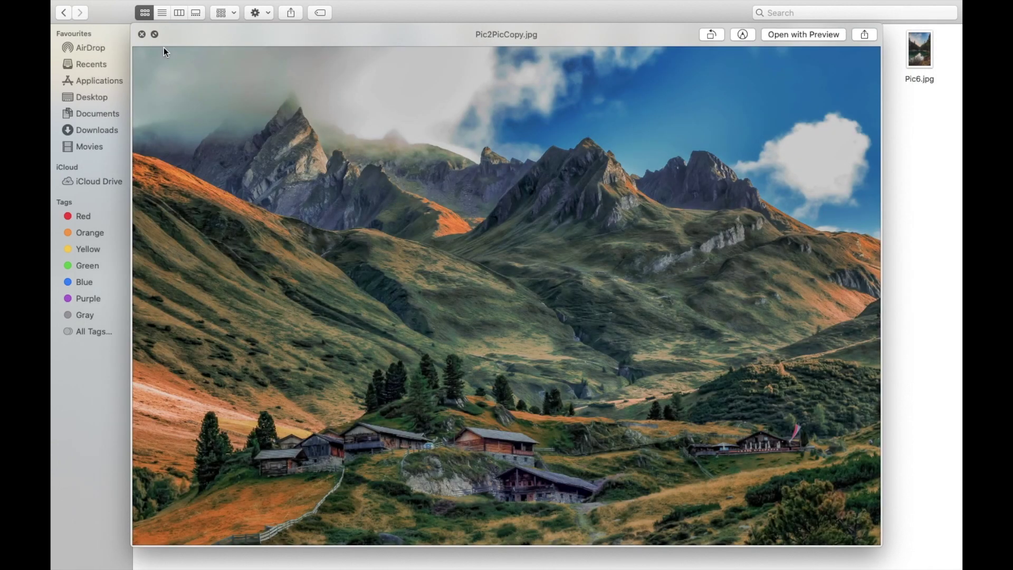
pyautogui.press('Right')
pyautogui.press('Right')
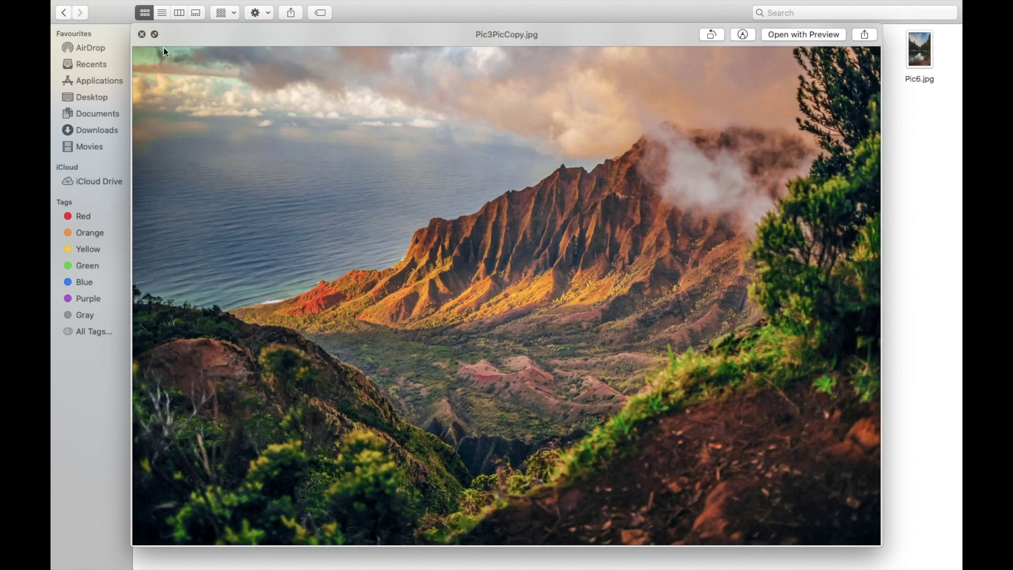
pyautogui.press('Right')
pyautogui.press('Right')
pyautogui.press('Right')
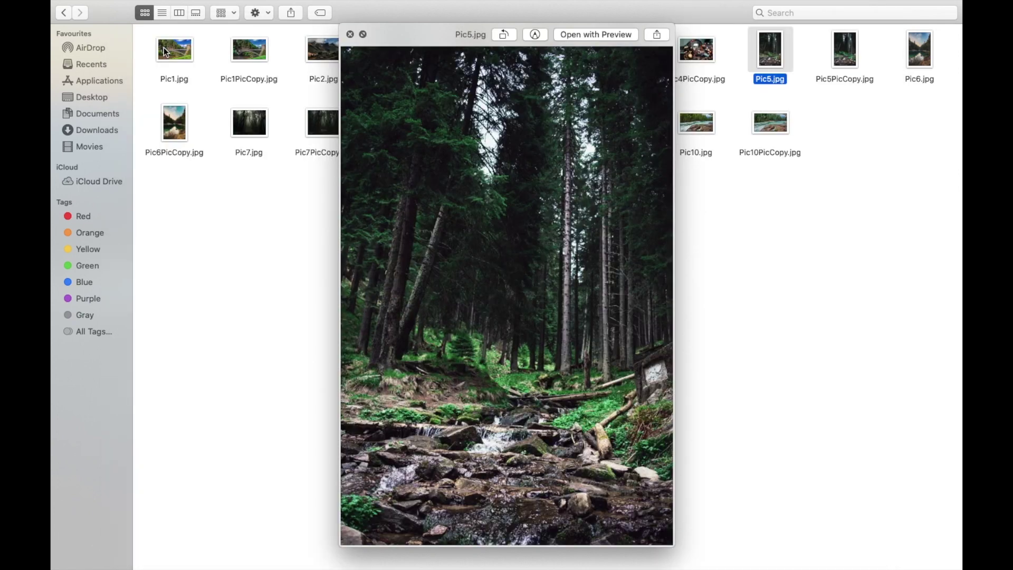
pyautogui.press('Right')
pyautogui.press('Right')
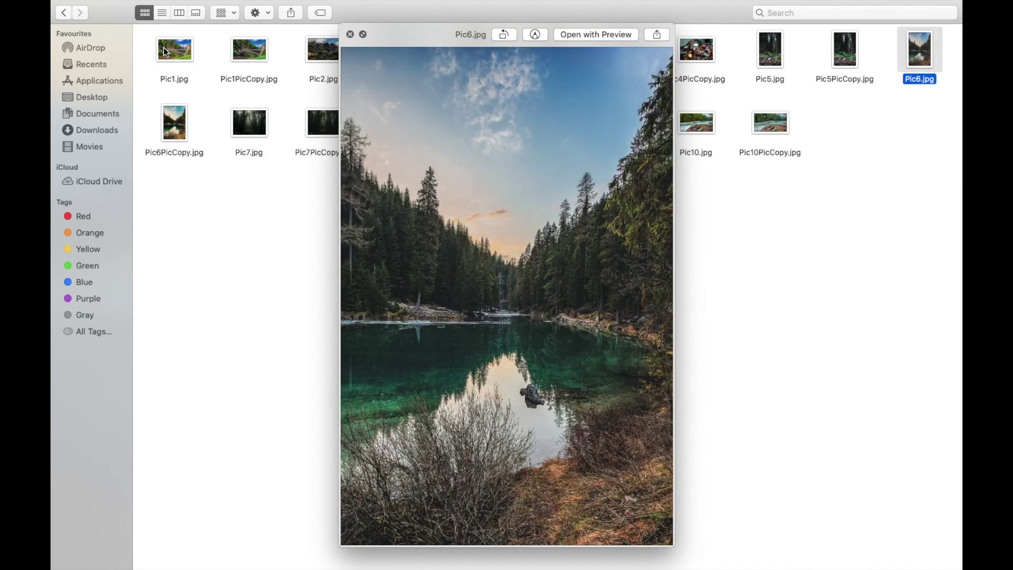
pyautogui.click(165, 128)
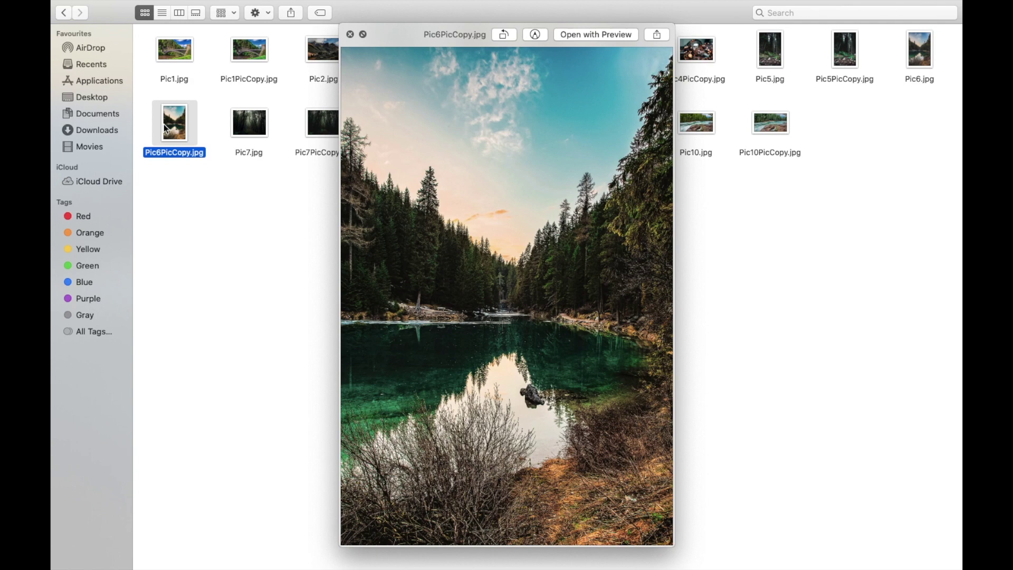
pyautogui.press('Right')
pyautogui.press('Right')
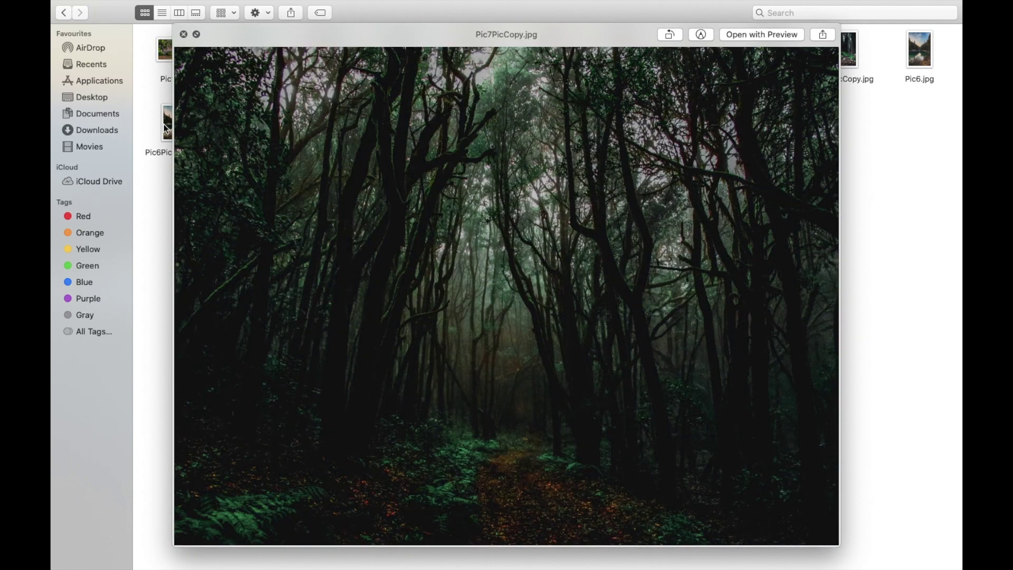
pyautogui.press('Left')
pyautogui.press('Right')
pyautogui.press('Right')
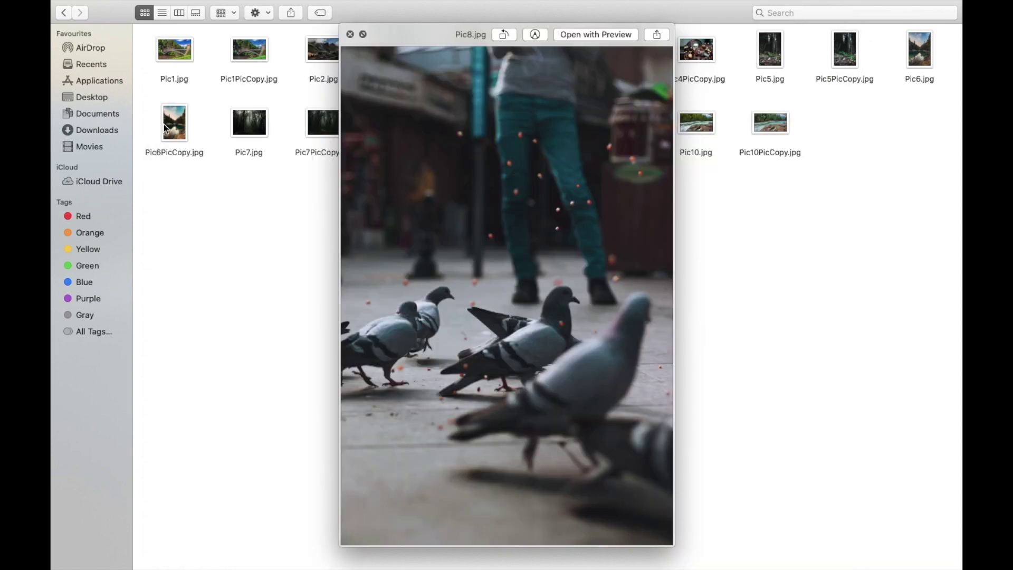
pyautogui.press('Right')
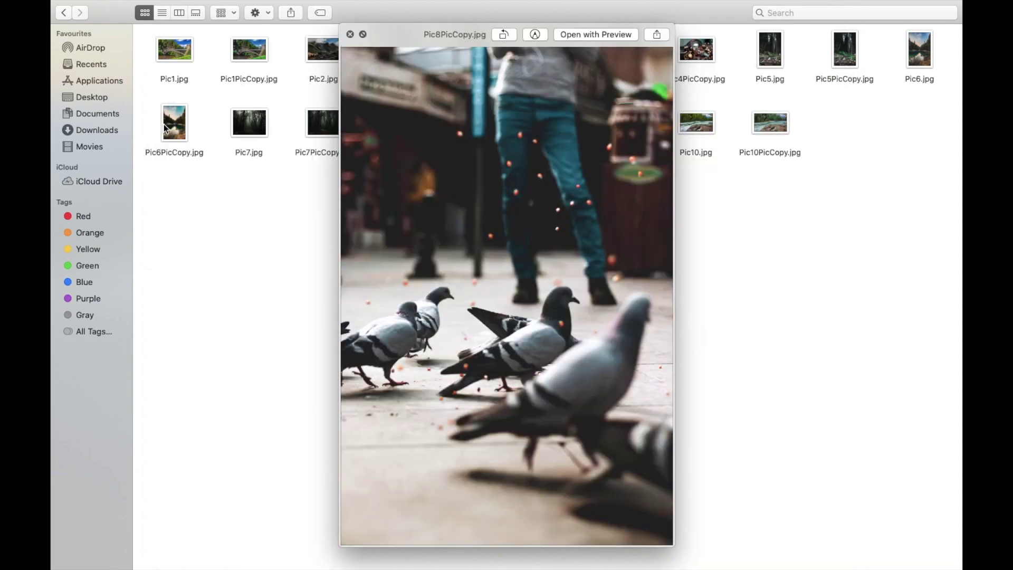
pyautogui.press('Right')
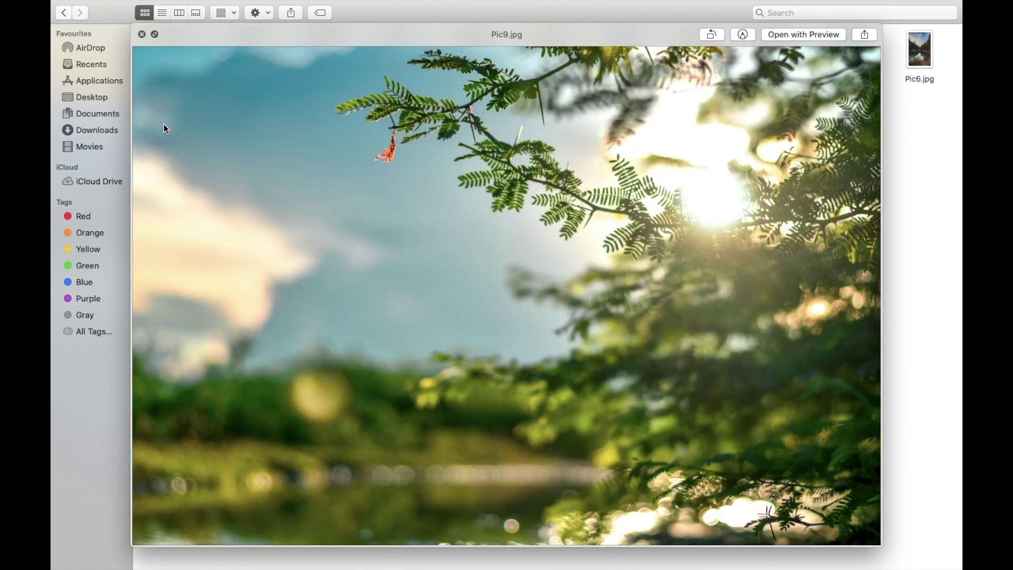
pyautogui.press('Right')
pyautogui.press('Right')
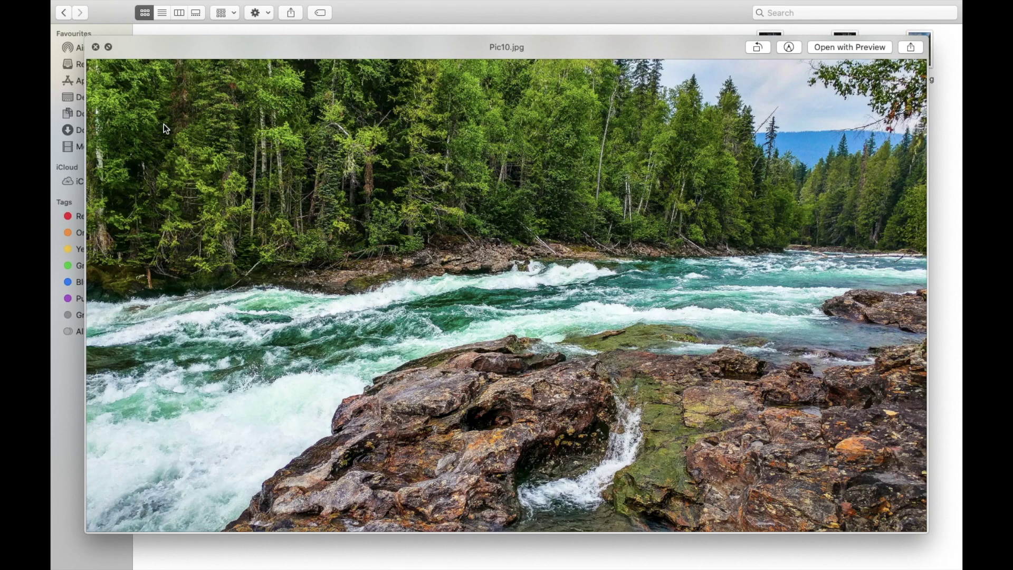
pyautogui.press('Right')
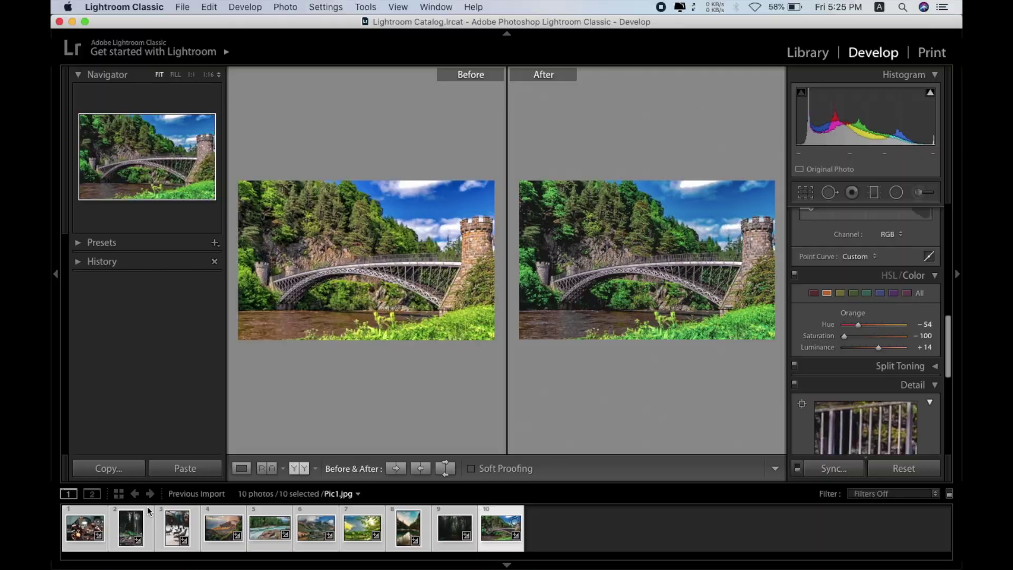
# - Switch back to Lightroom Classic and review the before/after comparisons again, starting from the first photo
pyautogui.click(87, 530)
pyautogui.click(132, 526)
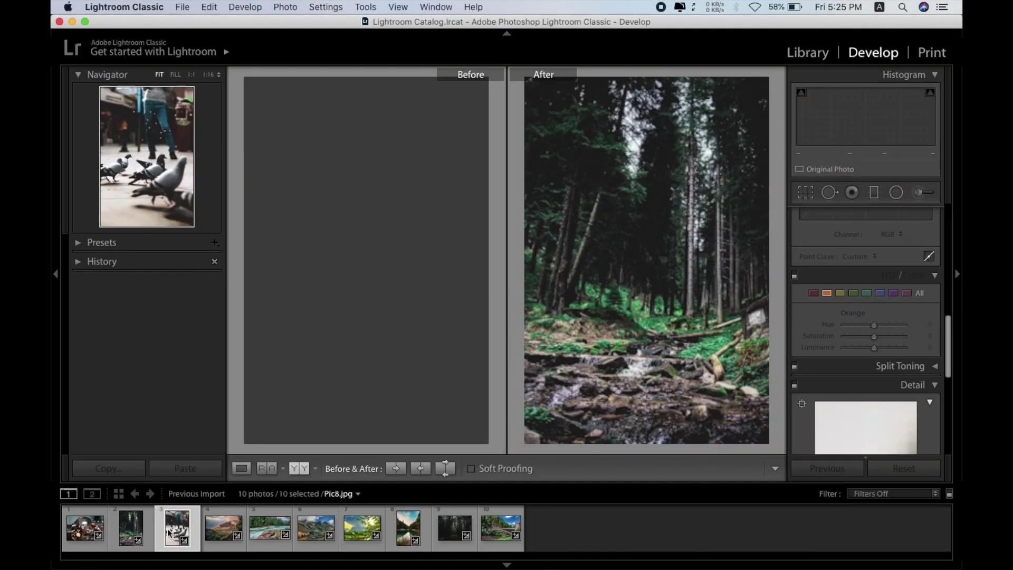